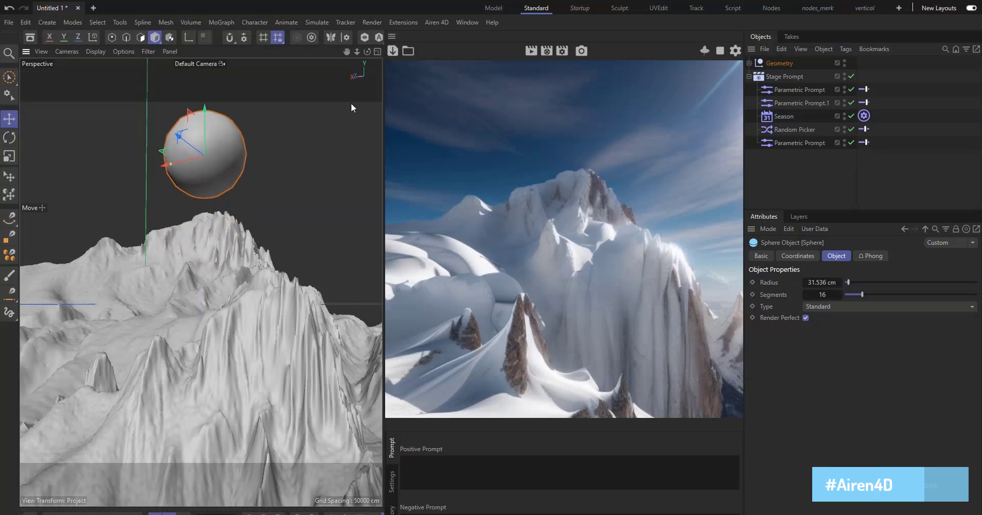
Step: Add a Time modifier under the Stage Prompt (14 January, 03:58, 60 % weight) and re-render
click(526, 53)
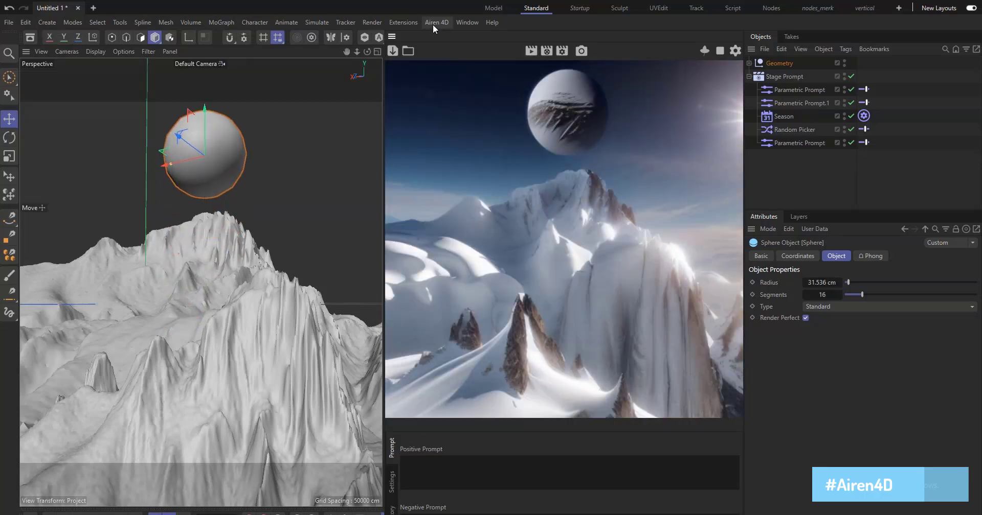
click(432, 23)
mouse_move(109, 94)
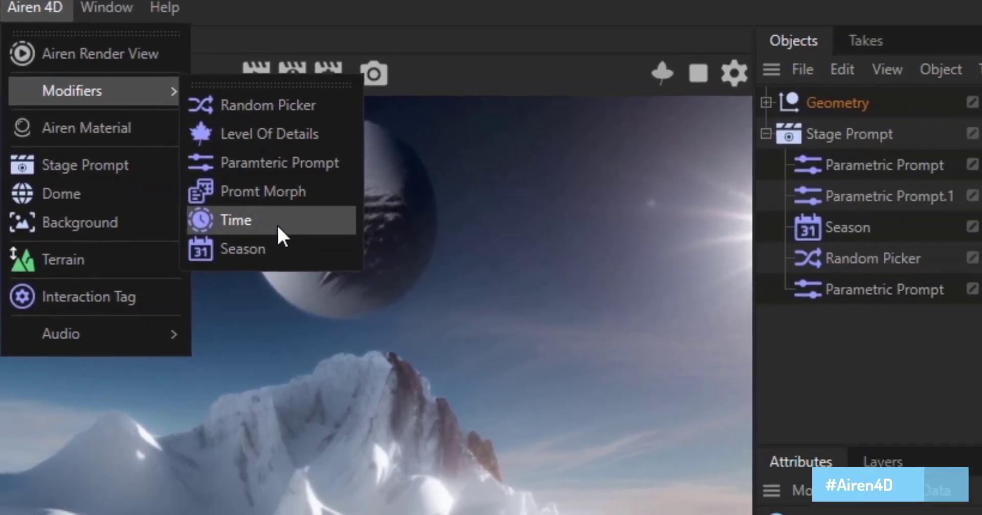
click(277, 224)
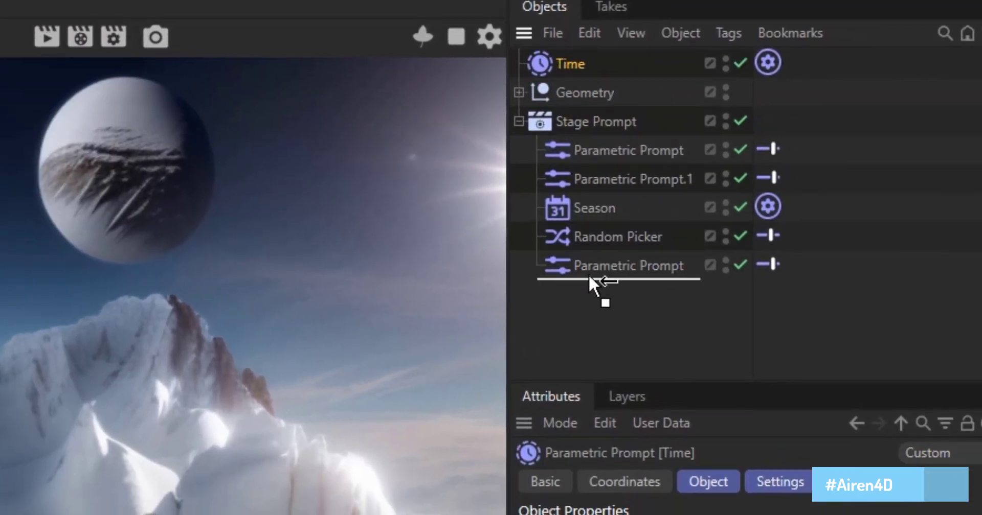
drag(559, 66, 588, 275)
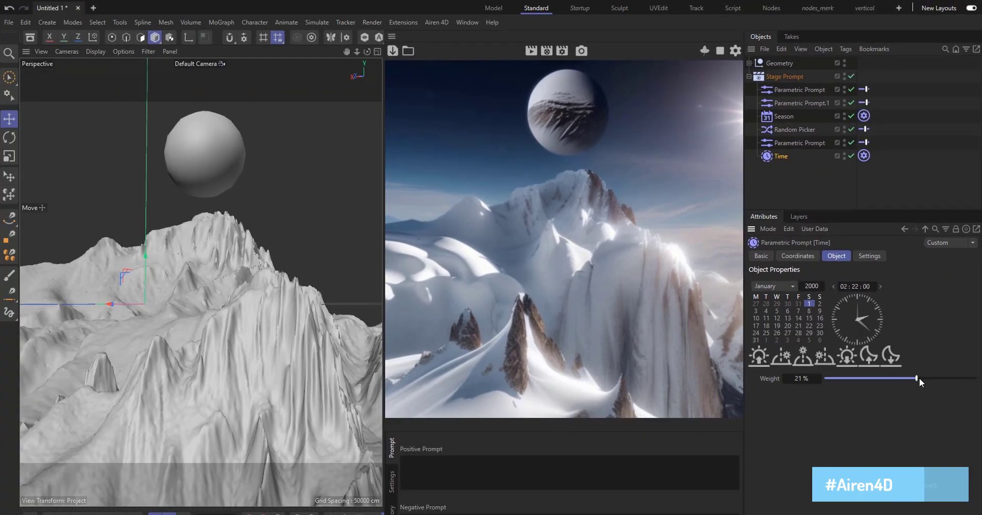
click(532, 52)
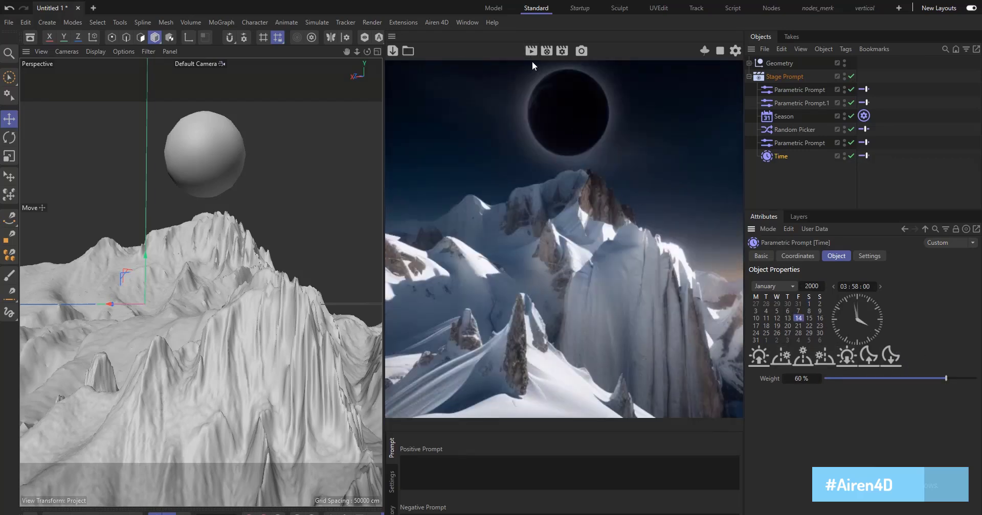
click(530, 54)
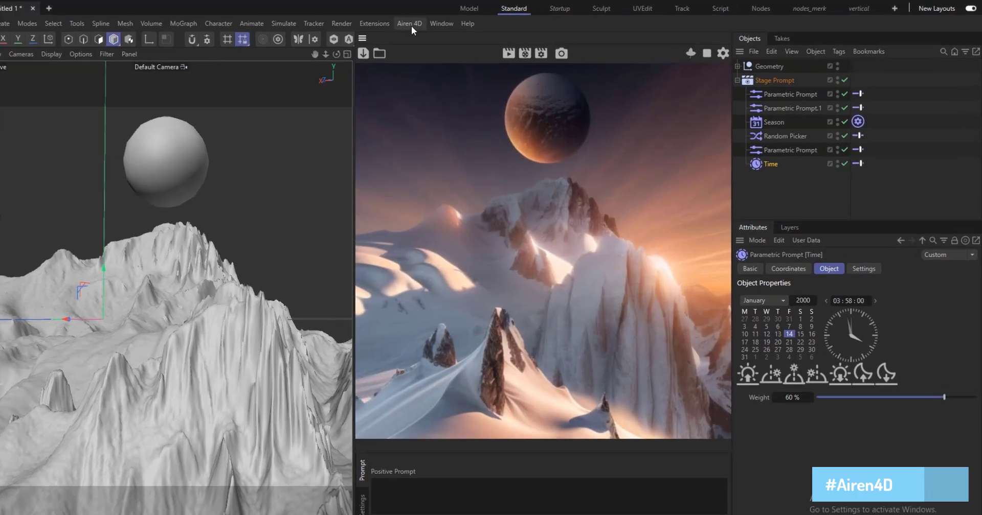
Step: Add Level Of Details below Time, rendering at -100 % then at 60 % weight
click(436, 22)
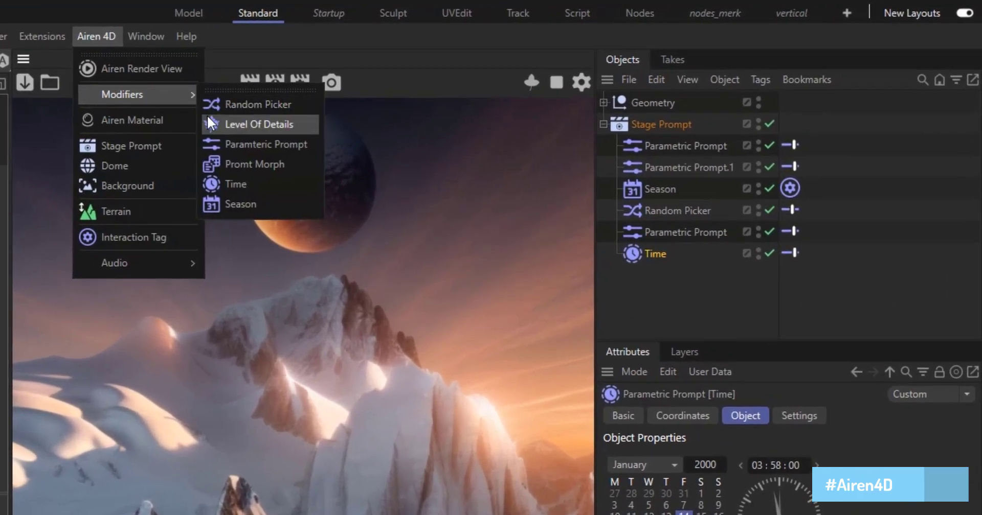
click(300, 127)
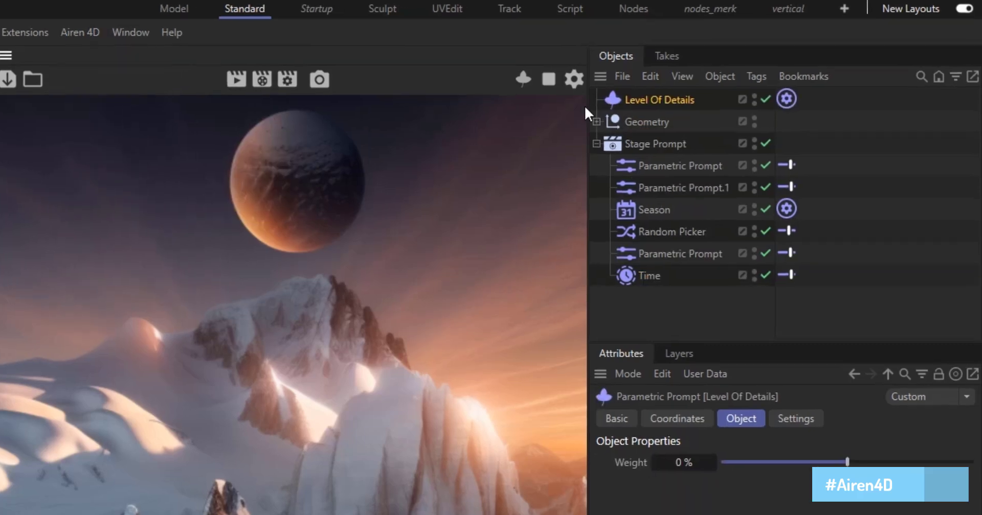
drag(593, 67, 571, 283)
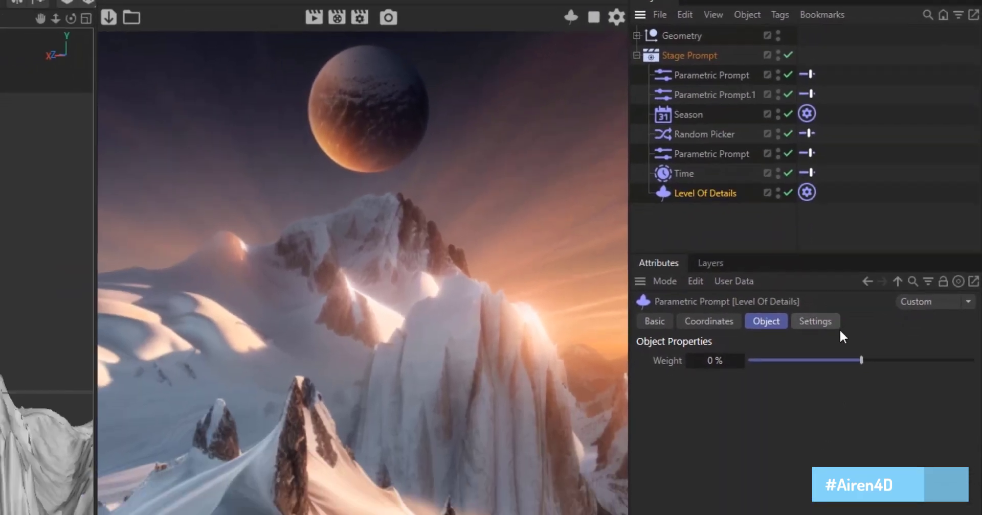
drag(870, 329, 843, 329)
drag(775, 329, 752, 327)
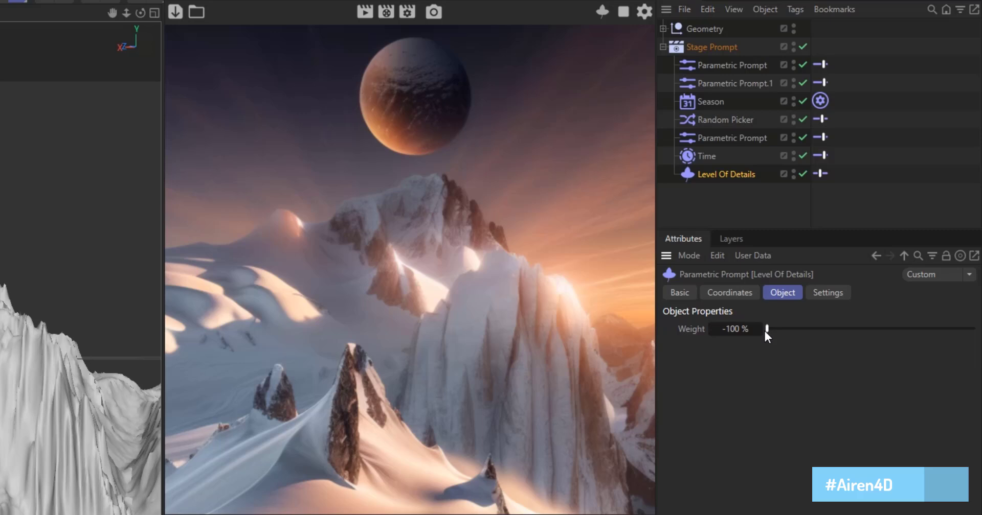
click(366, 18)
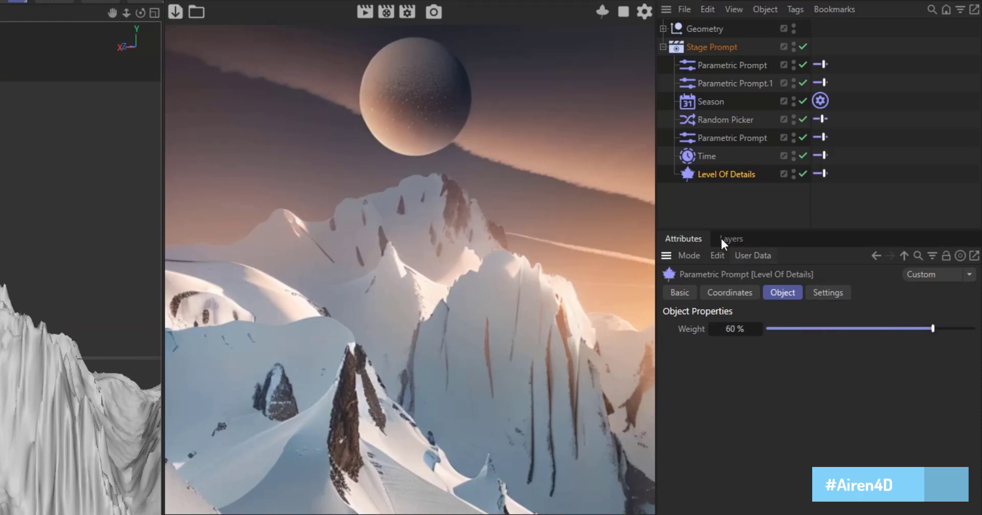
click(365, 21)
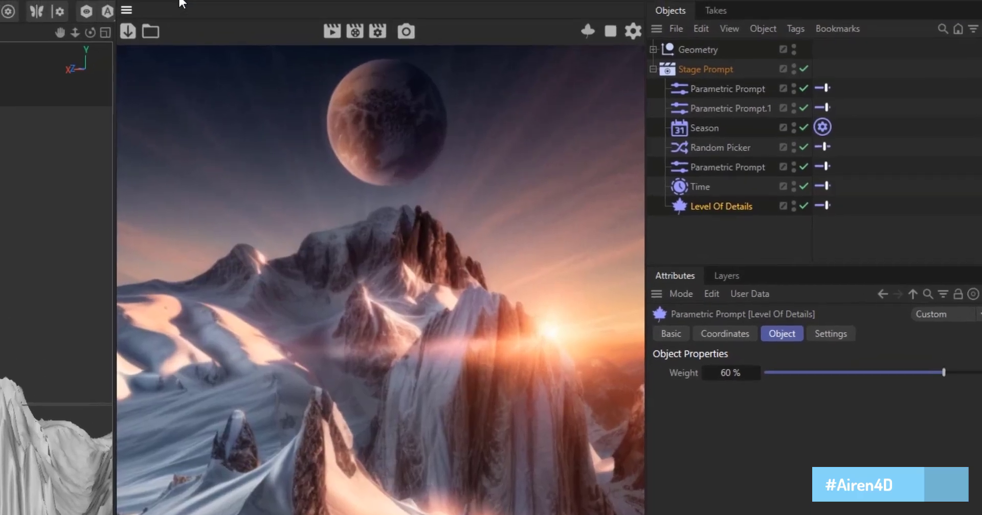
Step: Add a Parametric Prompt under Level Of Details with the prompt 'Clouds'
click(87, 29)
mouse_move(89, 106)
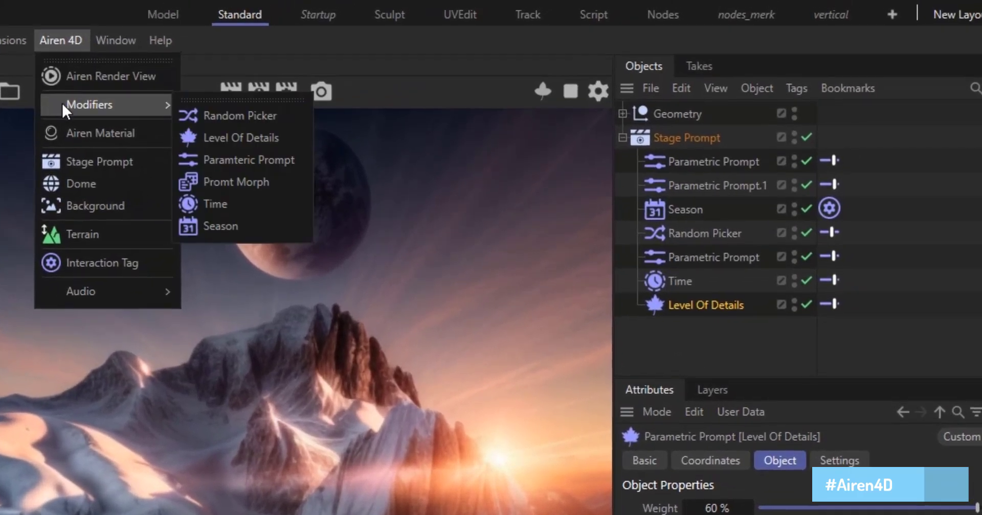
click(259, 159)
drag(680, 114, 702, 332)
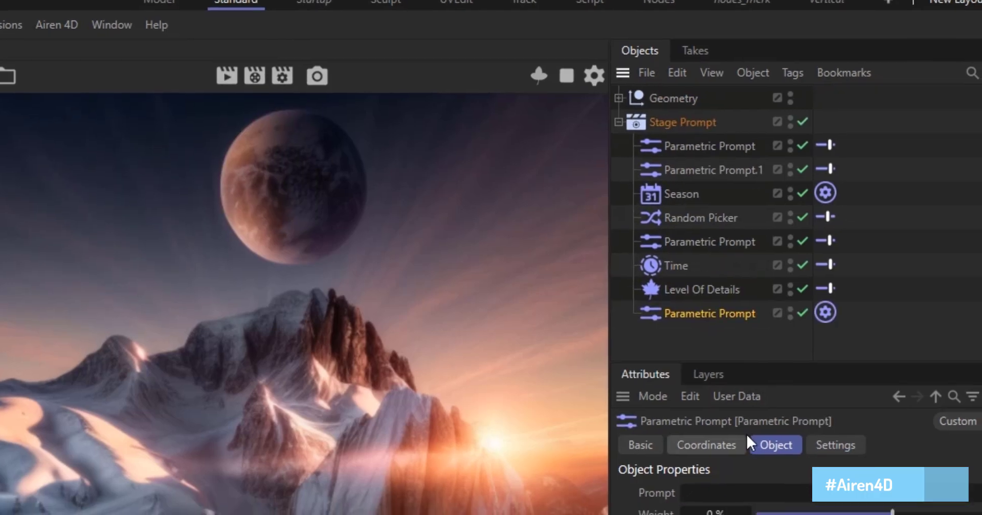
click(789, 493)
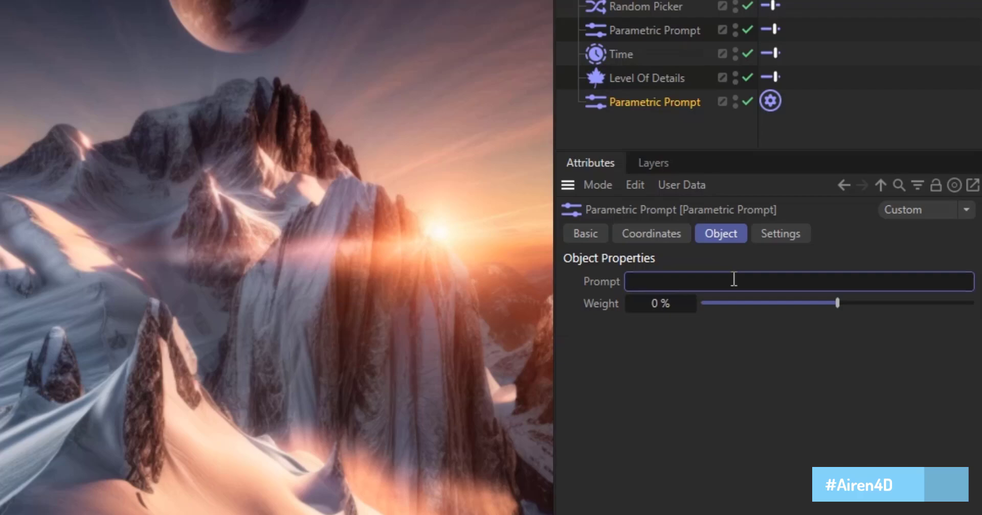
text(Clouds)
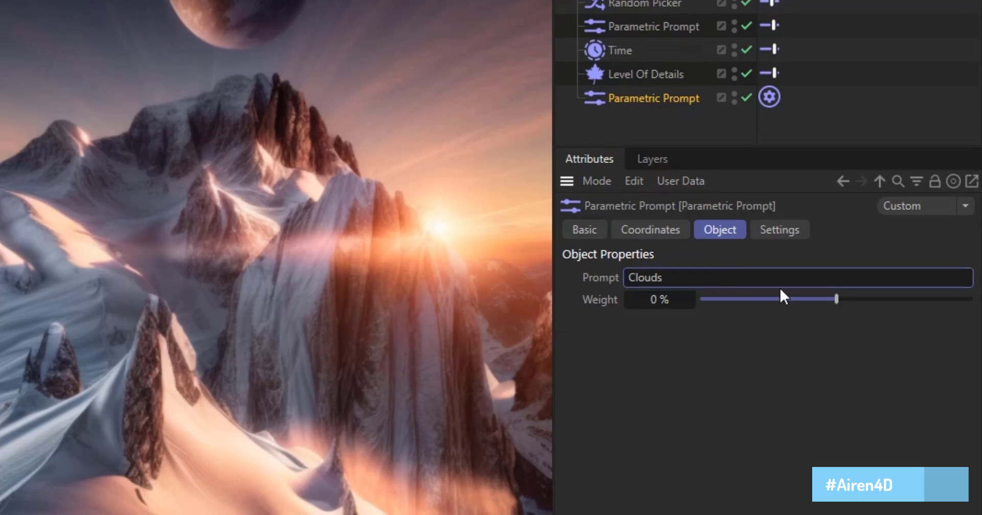
Step: Render the Clouds prompt at 81 % weight, then again at -74 %
drag(795, 298, 956, 354)
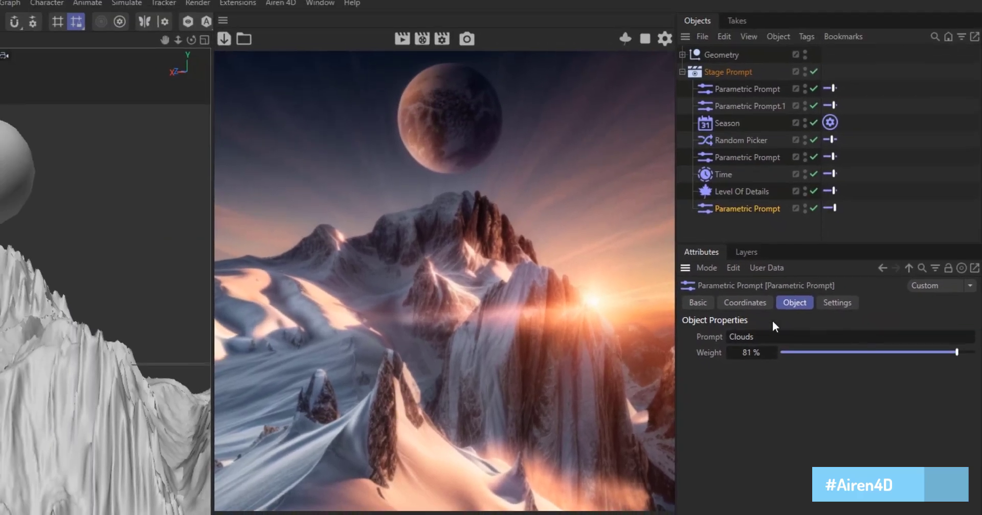
click(403, 43)
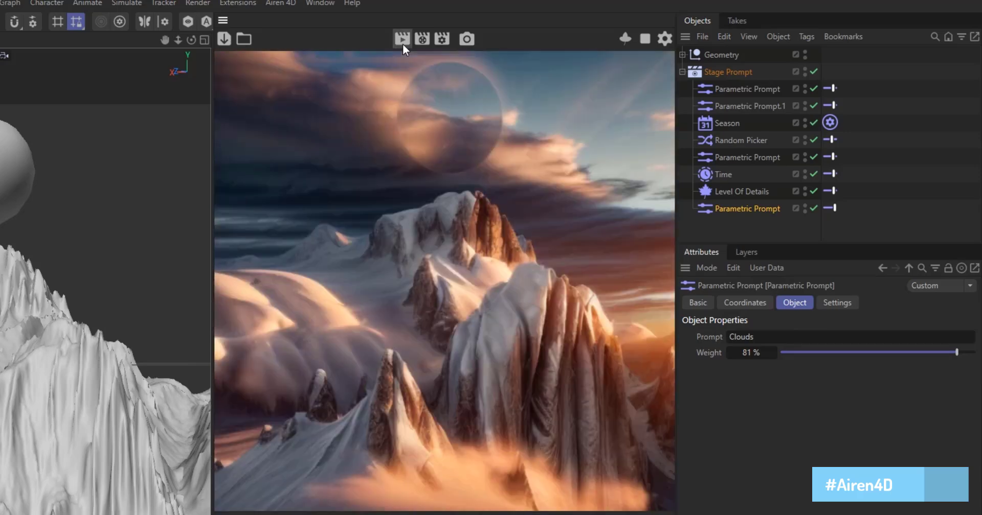
drag(956, 353, 951, 362)
drag(810, 355, 806, 355)
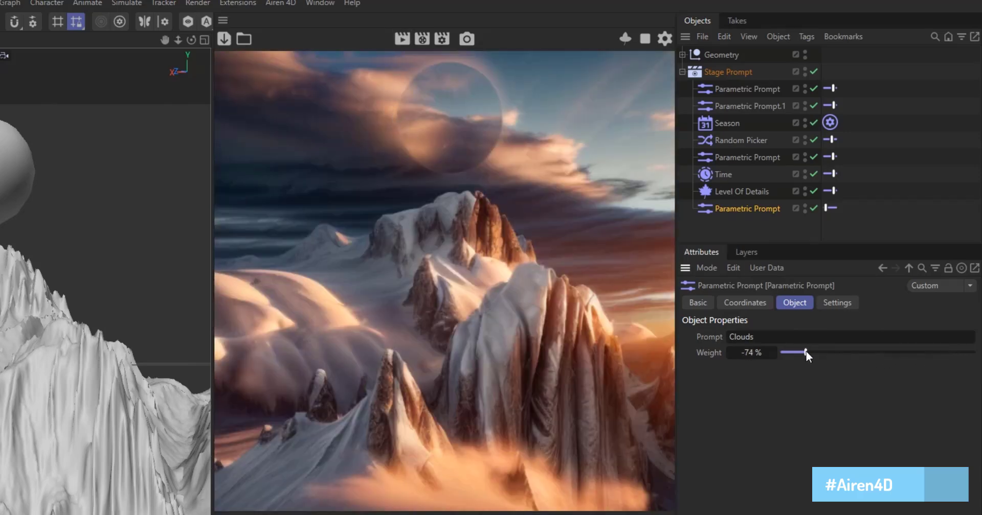
click(403, 43)
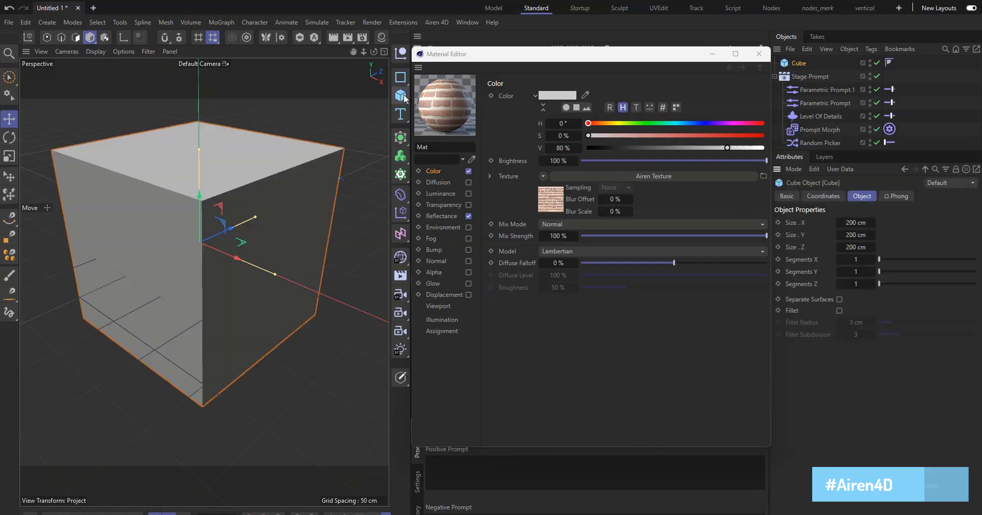
Step: Apply the brick material to the cube and render it in the Airen view
drag(455, 118, 309, 203)
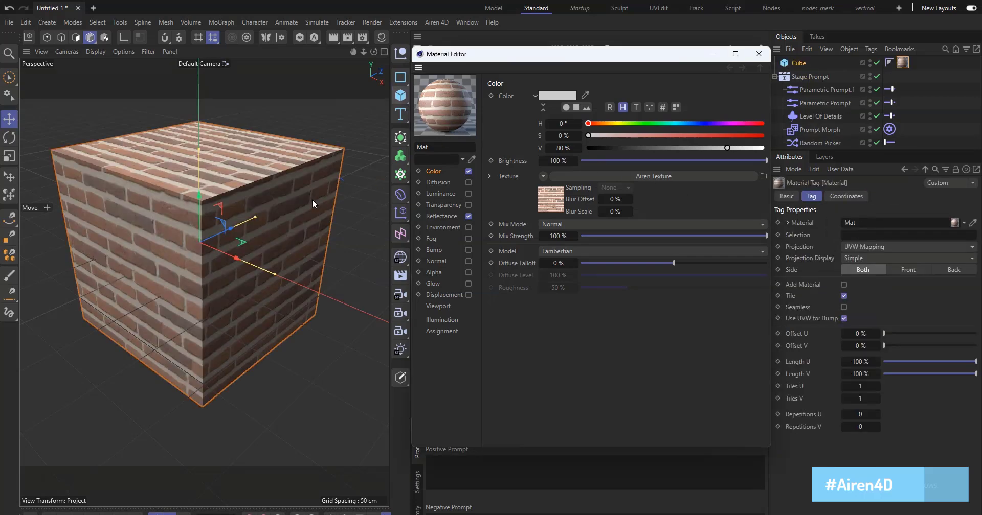
click(710, 55)
click(555, 55)
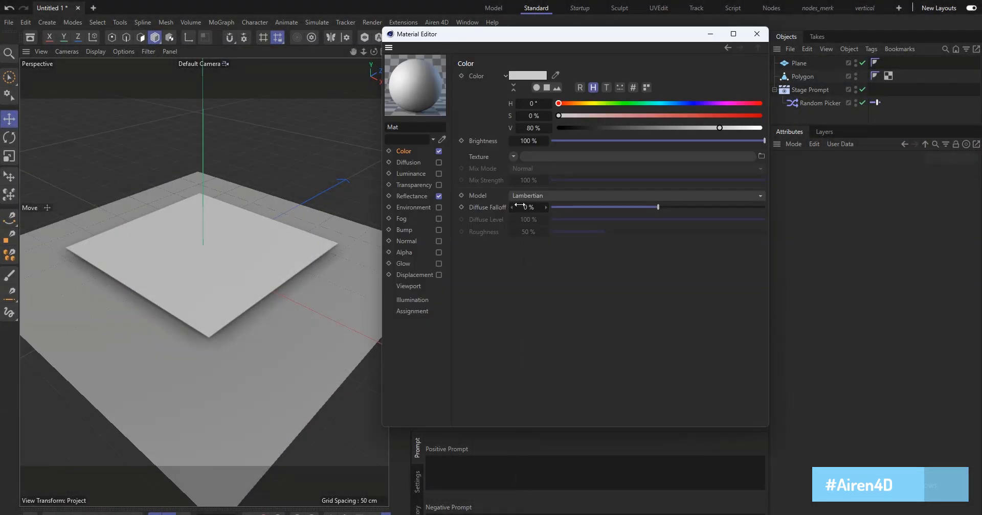
Step: Load the Airen Texture shader into the colour channel and apply the material to the plane
click(513, 157)
mouse_move(542, 385)
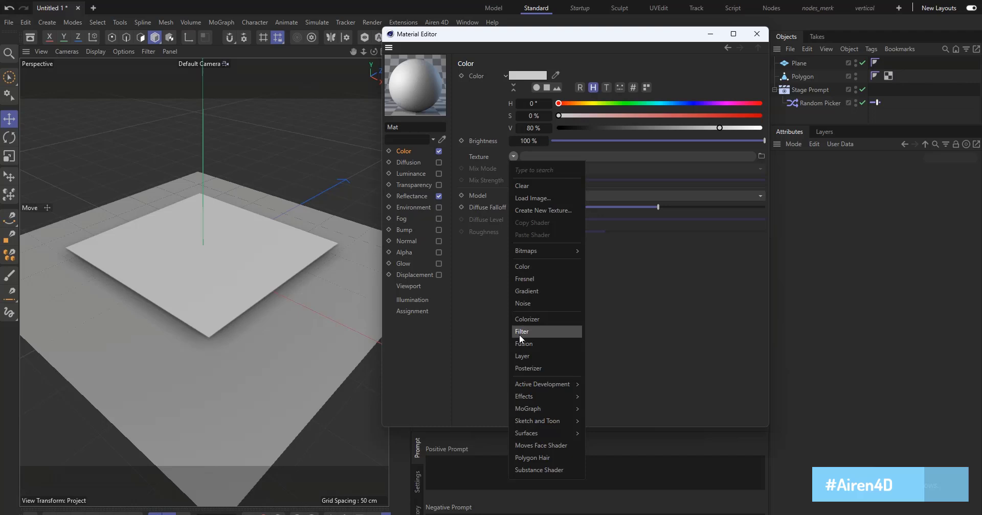
click(604, 386)
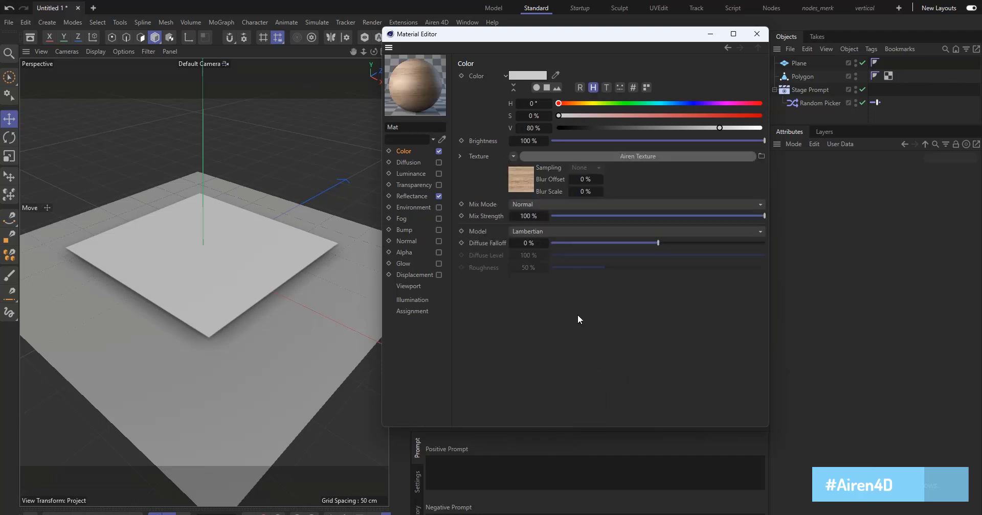
click(517, 186)
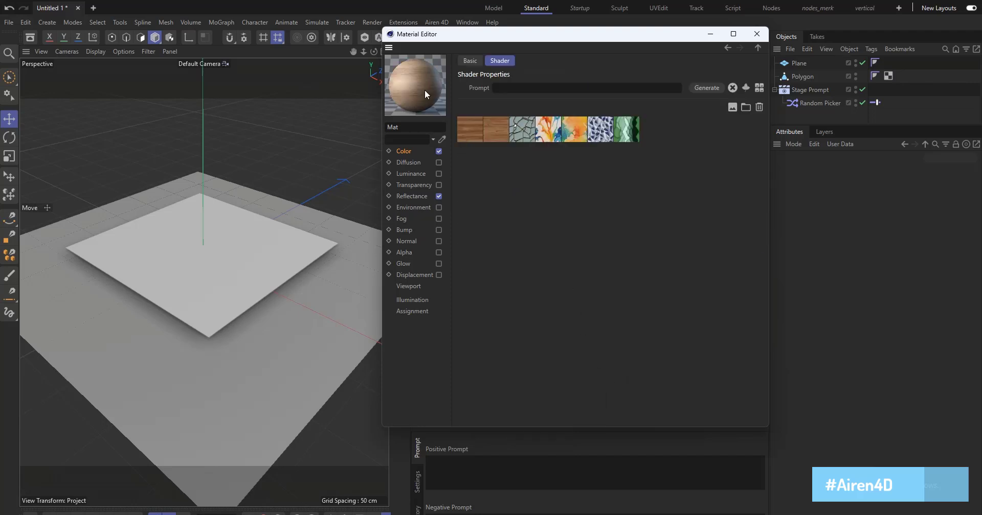
drag(424, 89, 247, 238)
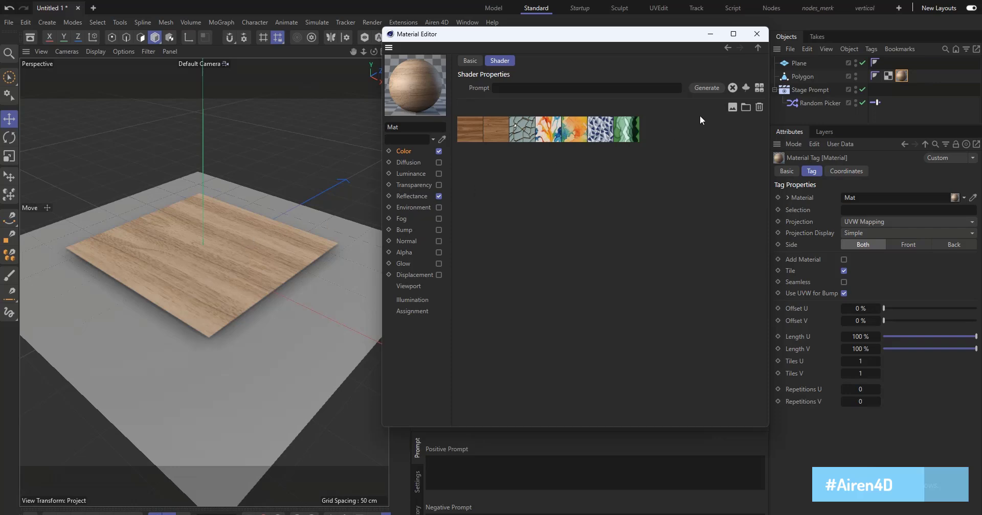
Step: Set the shader to large thumbnails, XY tiling and Medium quality
click(732, 106)
click(747, 144)
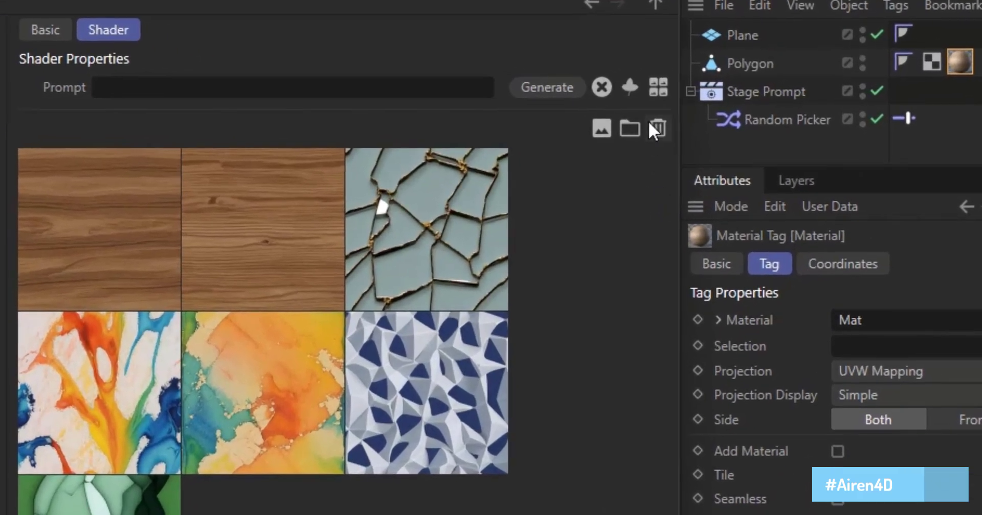
click(759, 90)
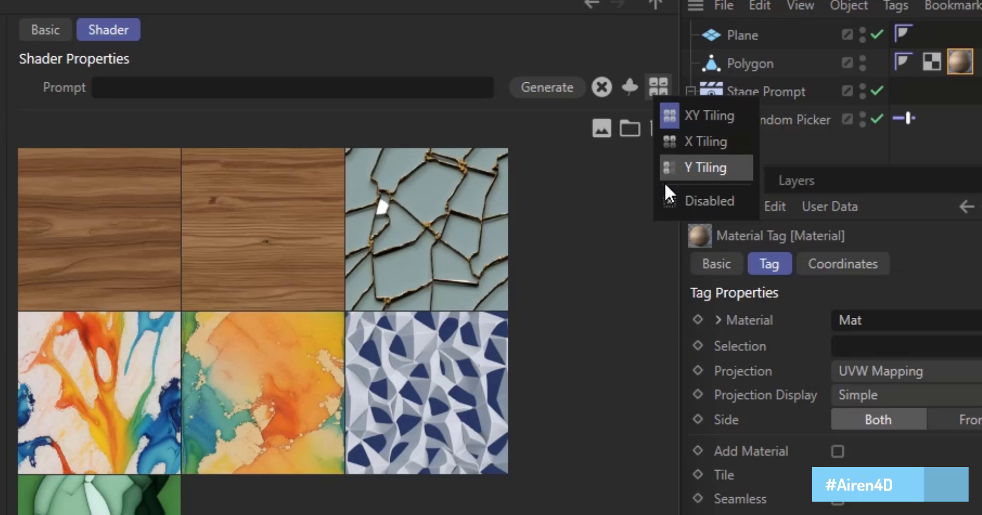
click(740, 117)
click(629, 87)
click(753, 177)
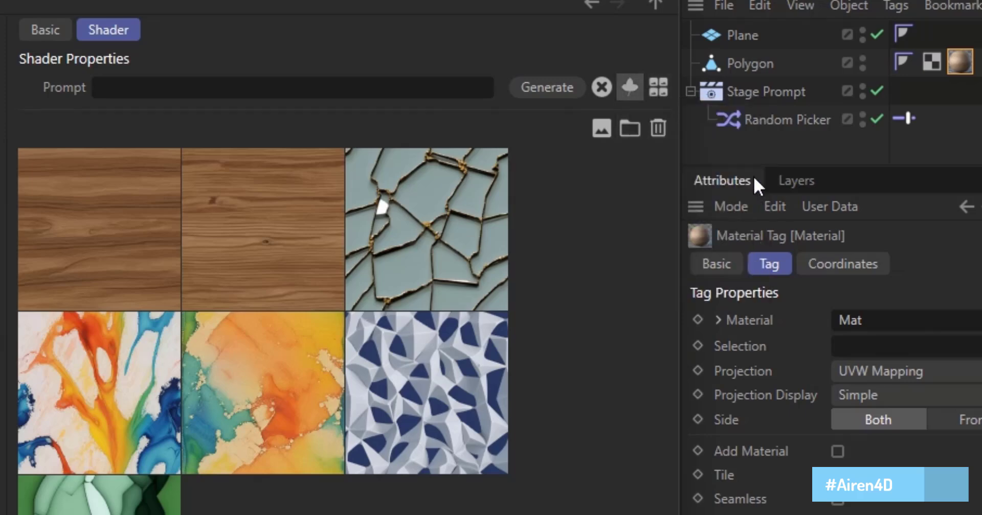
click(372, 87)
Step: Generate 'Brick Wall' textures, remove the dark and light variants, and apply the orange brick
text(ck Wall)
click(704, 92)
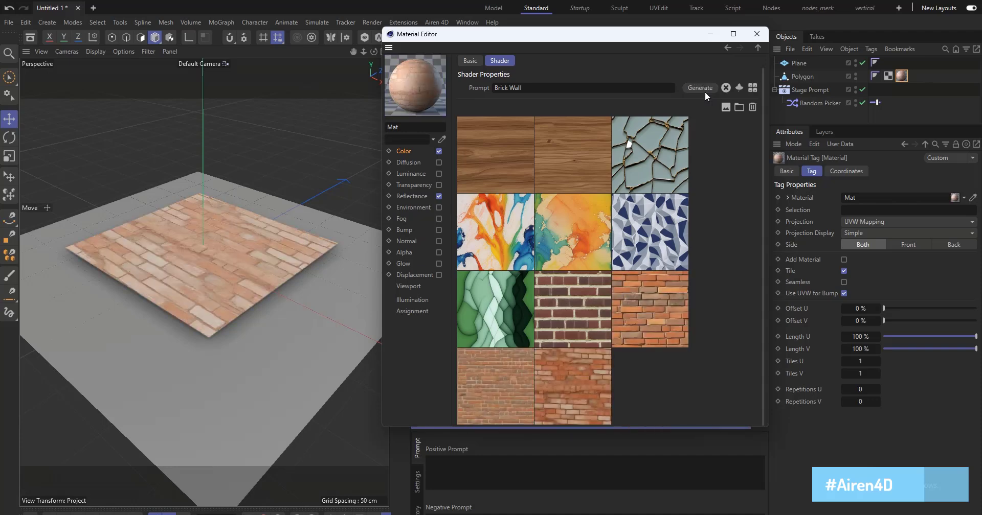
right_click(572, 313)
click(582, 334)
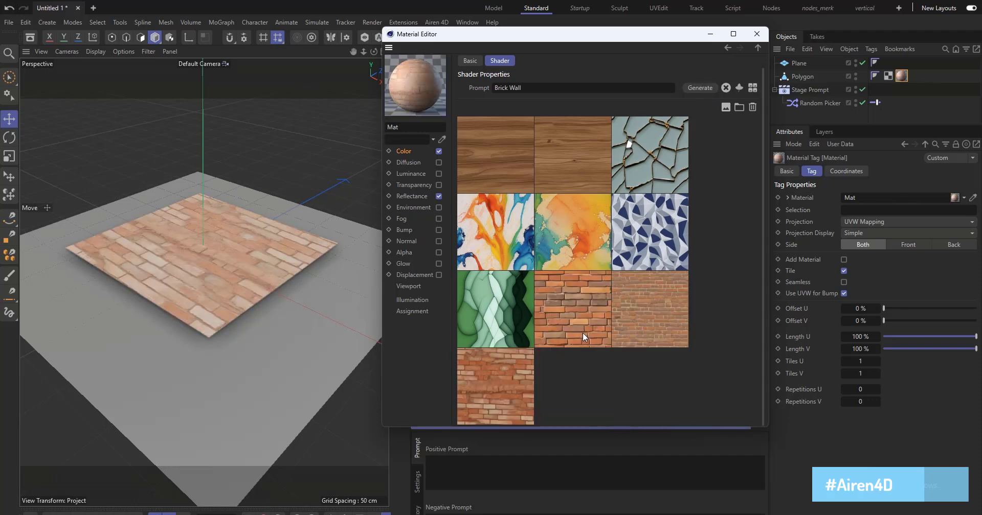
right_click(630, 337)
click(646, 357)
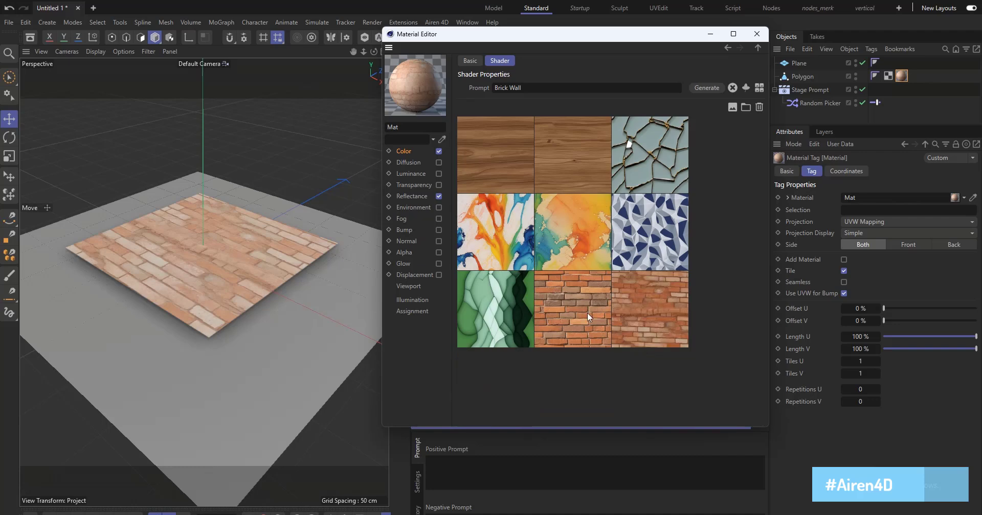
right_click(571, 291)
click(602, 299)
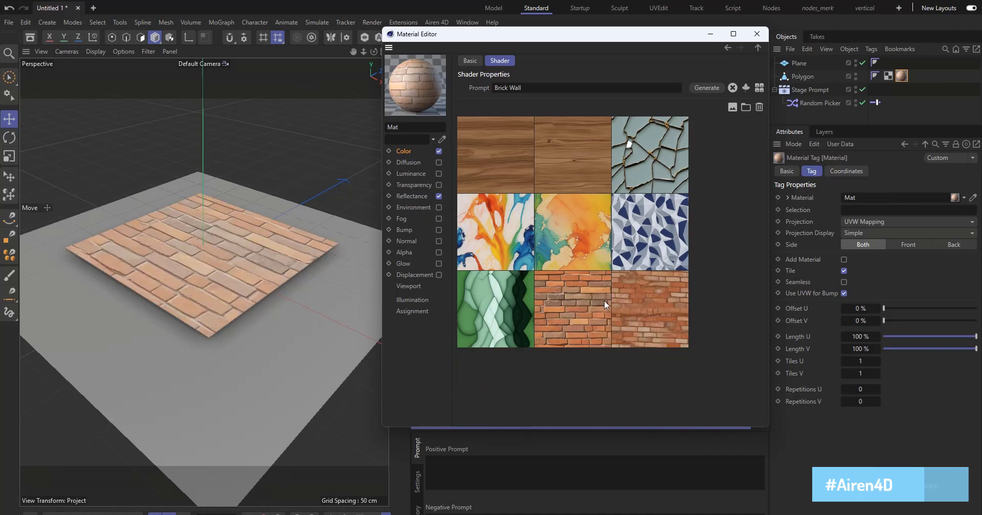
Step: Copy the brick plane along X, then copy both tiles along Z into a four-tile floor
click(293, 269)
scroll(264, 296, up, 3)
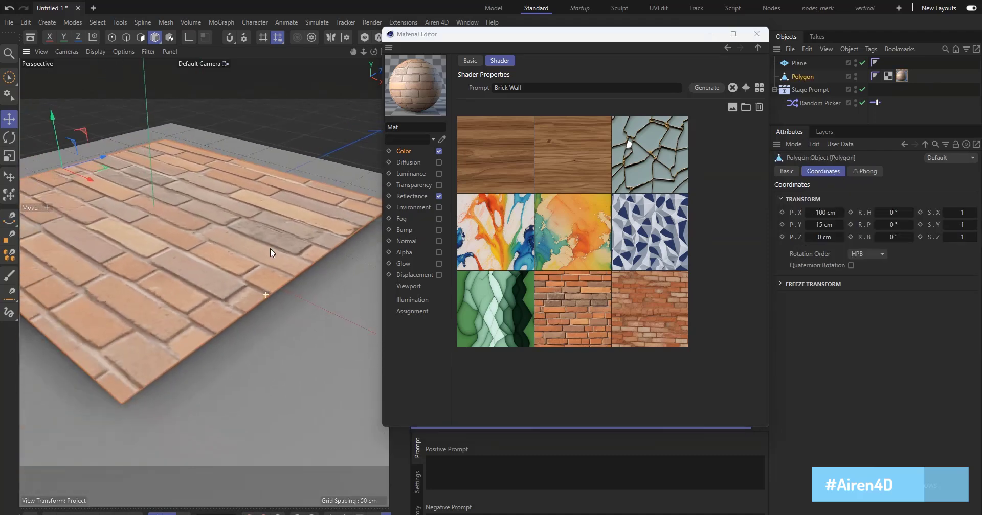
ctrl+drag(79, 177, 316, 336)
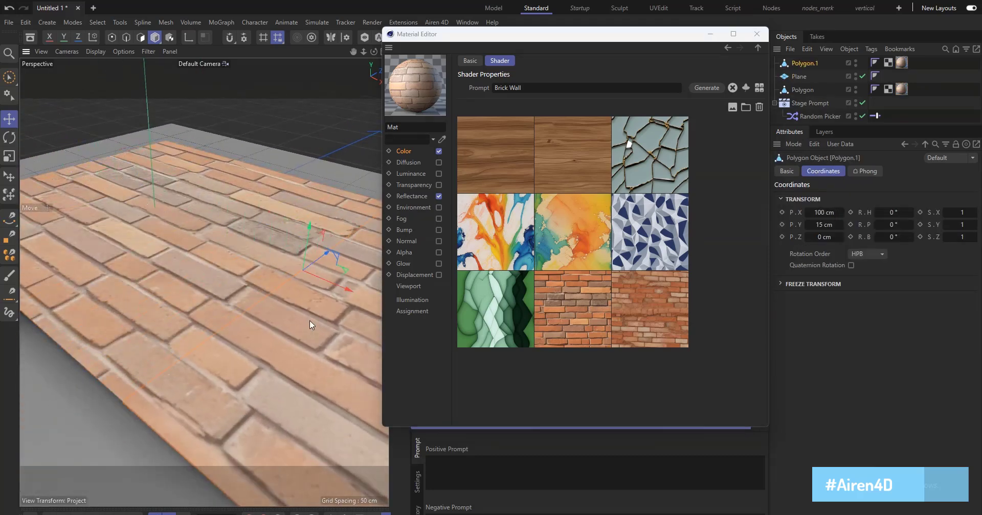
scroll(277, 274, down, 3)
scroll(300, 280, down, 2)
drag(299, 280, 248, 280)
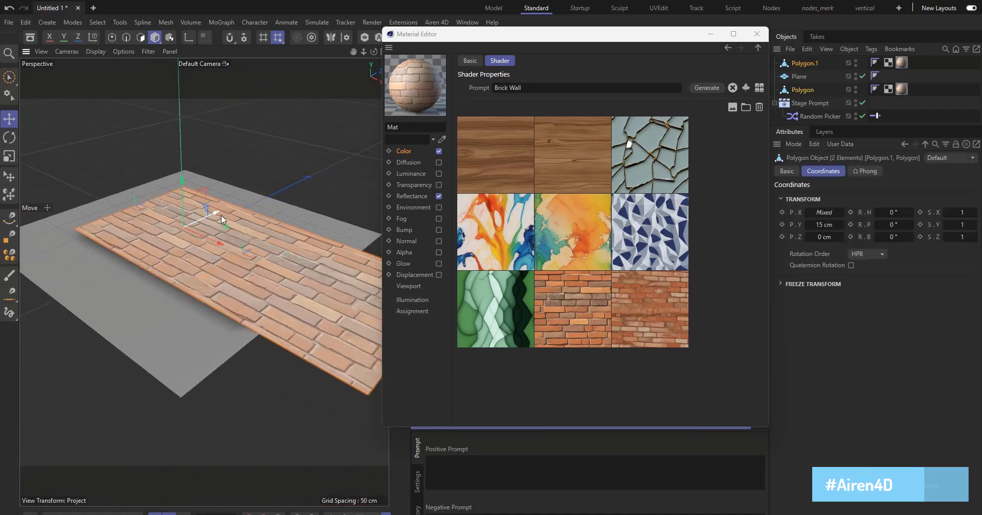
mouse_move(221, 215)
ctrl+mouse_down()
mouse_move(115, 340)
mouse_move(194, 302)
ctrl+mouse_up()
click(295, 280)
scroll(214, 281, up, 2)
scroll(213, 302, up, 2)
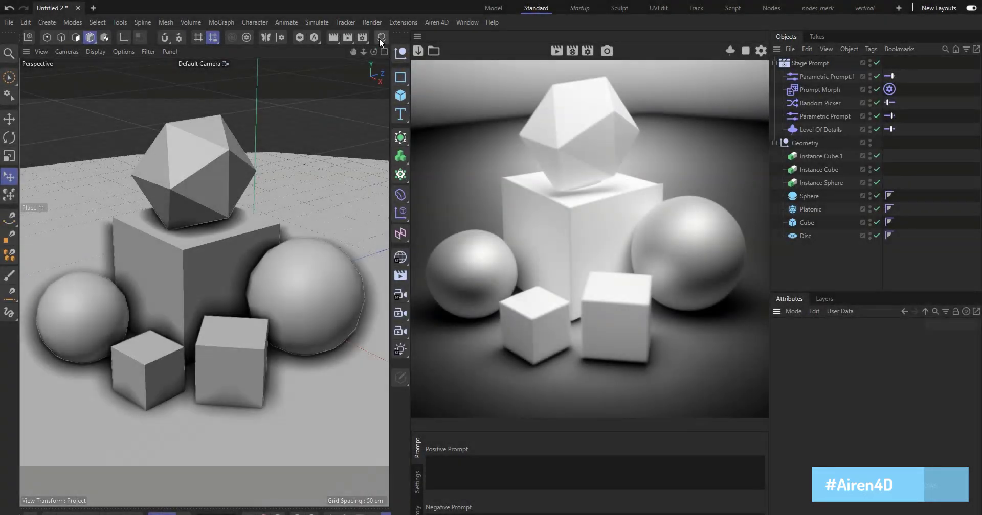
Step: Create a new material 'Mat', apply it to the Geometry group and open it for editing
click(379, 37)
double_click(293, 102)
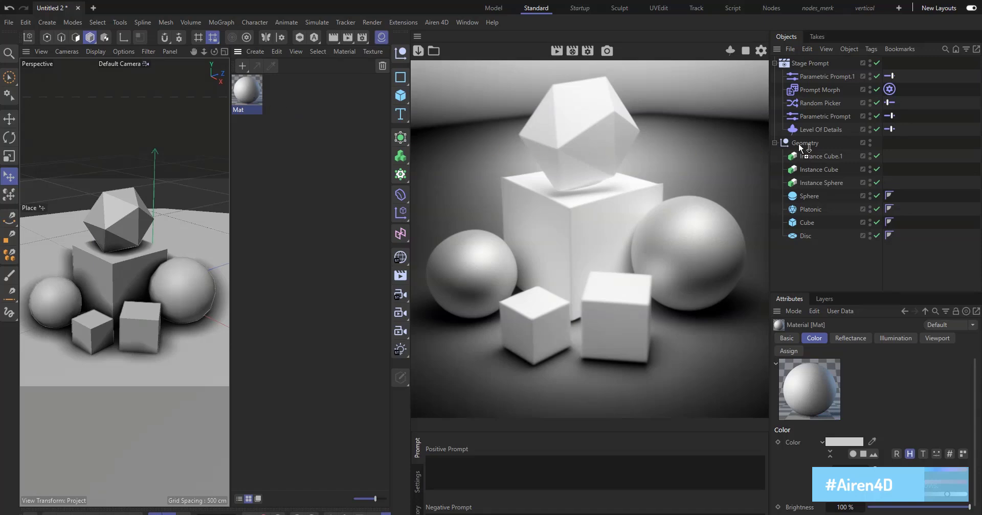
drag(802, 147, 803, 144)
double_click(251, 96)
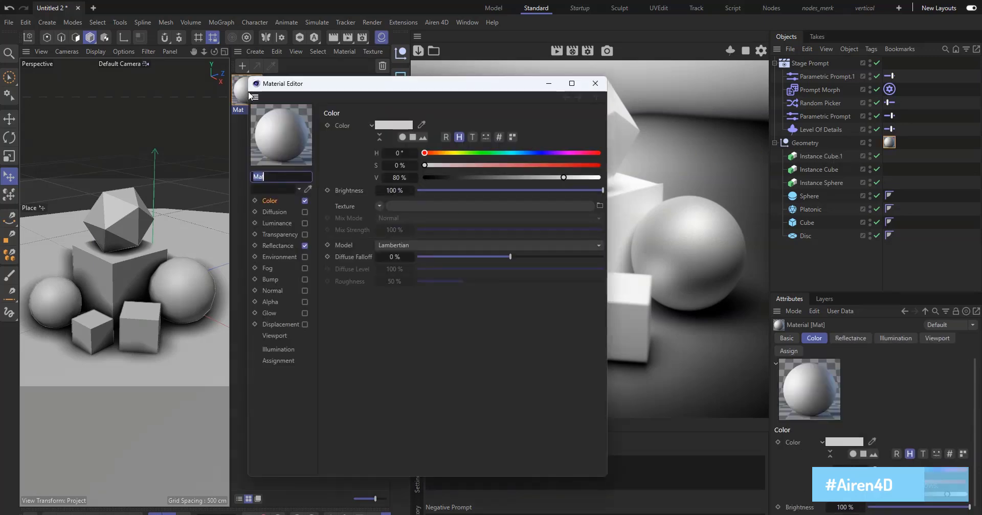
click(381, 37)
drag(327, 84, 466, 45)
Step: Load Noise into Mat's colour at 285 % scale, 37 %/47 % clip, and re-render
click(518, 168)
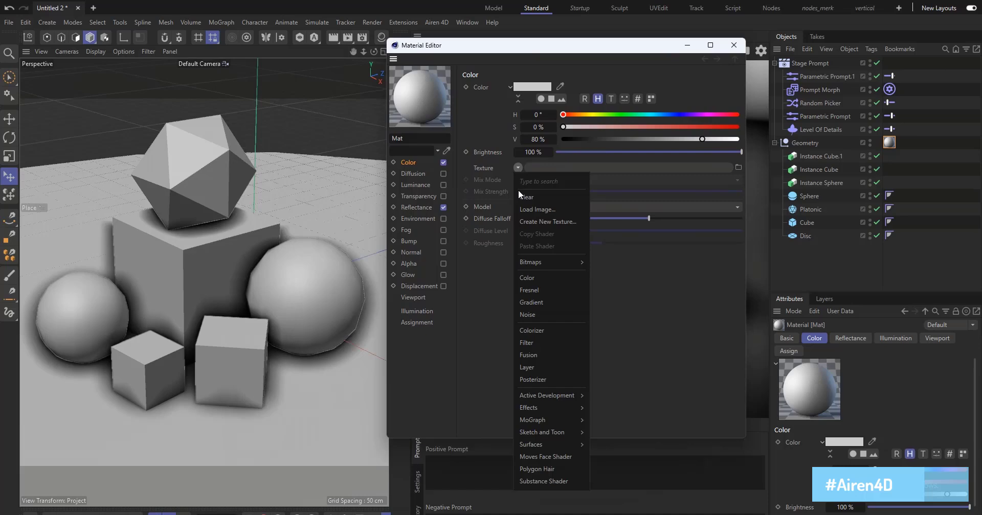
click(532, 315)
click(524, 194)
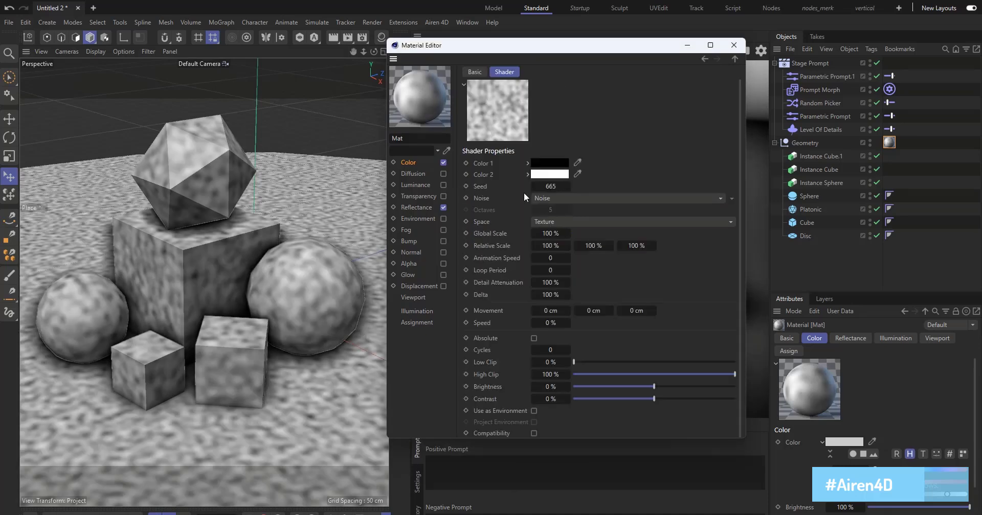
mouse_move(567, 233)
mouse_down()
mouse_move(575, 362)
mouse_move(633, 362)
mouse_up()
drag(718, 375, 650, 375)
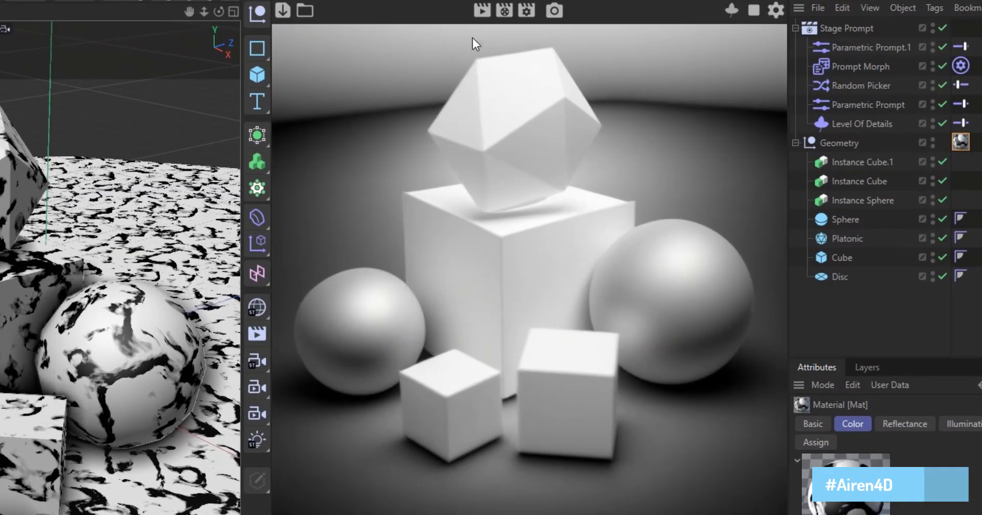
click(476, 17)
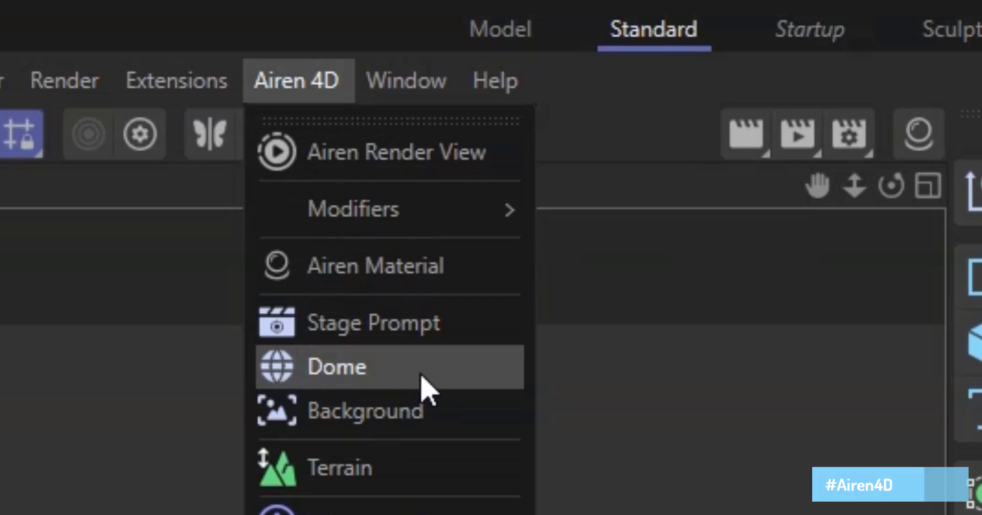
Step: Add an Airen Dome with a generated city road sky and rotate it via R.H
click(421, 377)
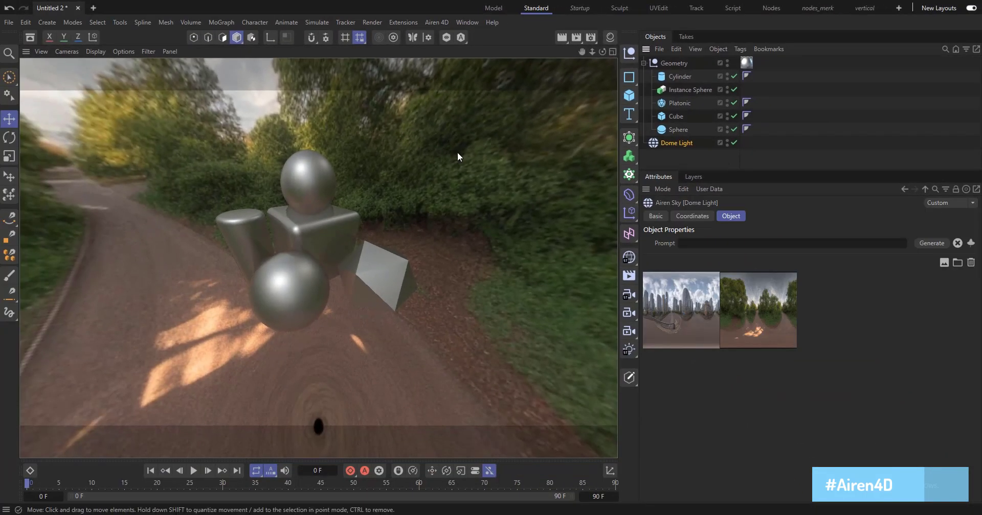
mouse_move(458, 152)
alt+mouse_down()
mouse_move(344, 194)
mouse_move(556, 194)
mouse_move(309, 191)
alt+mouse_up()
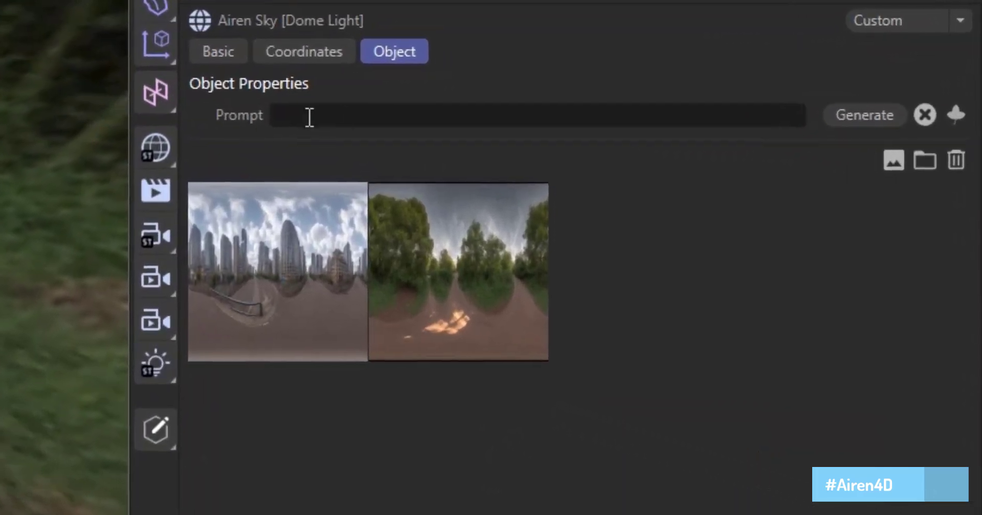
click(612, 207)
text(city road)
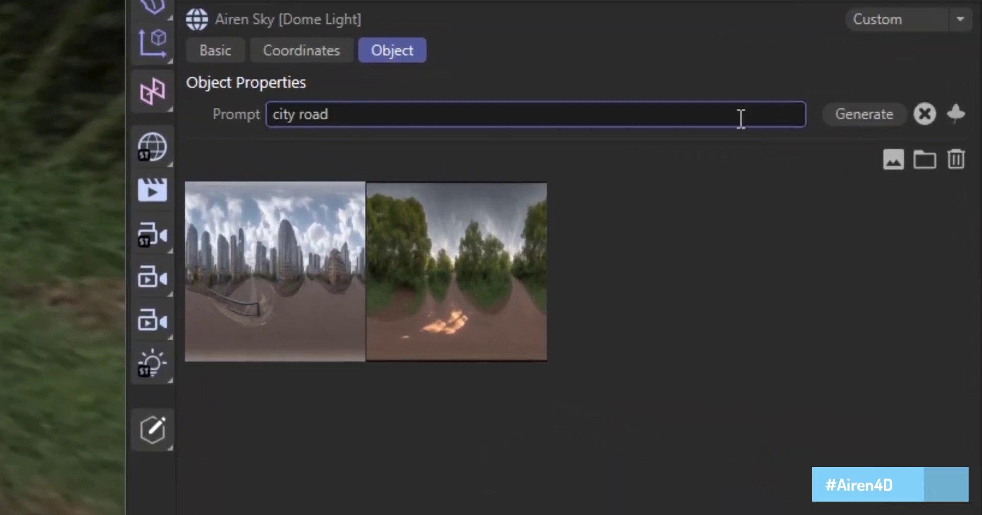
click(856, 121)
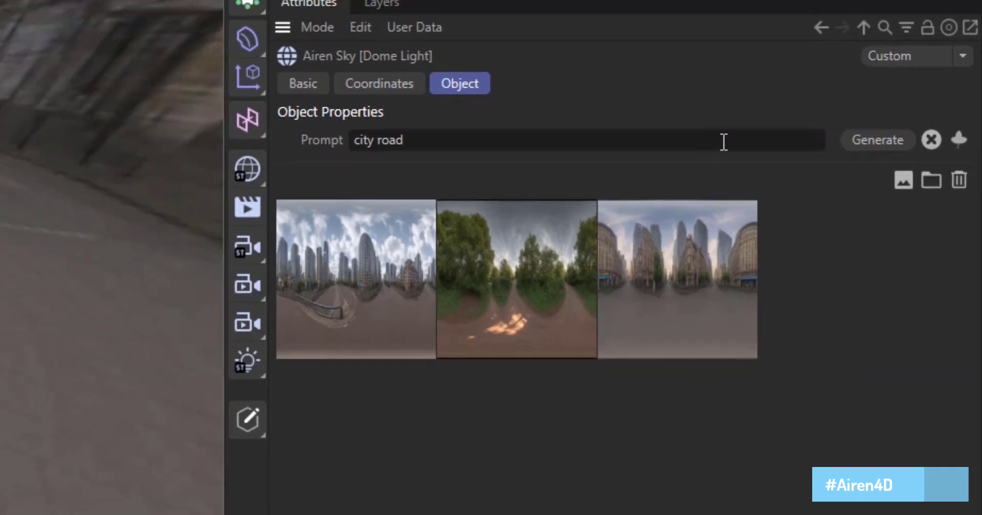
click(619, 194)
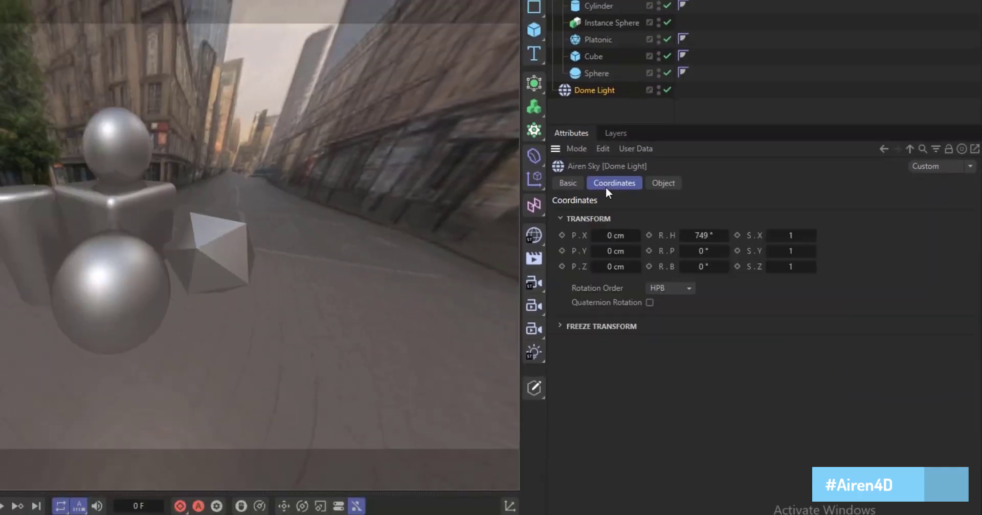
drag(762, 258, 798, 258)
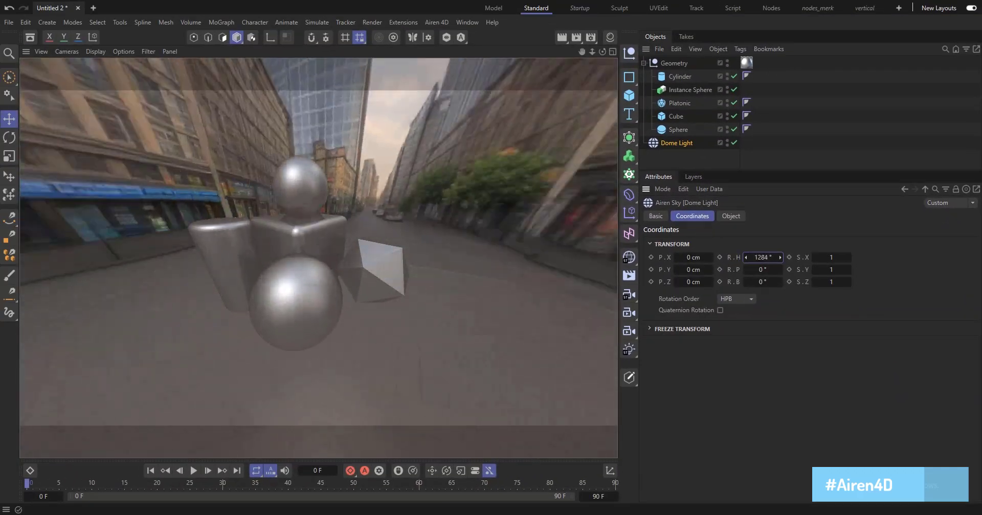
Step: Replace the dome prompt with a forest prompt and regenerate the sky
click(732, 217)
triple_click(729, 244)
text(fo)
click(925, 247)
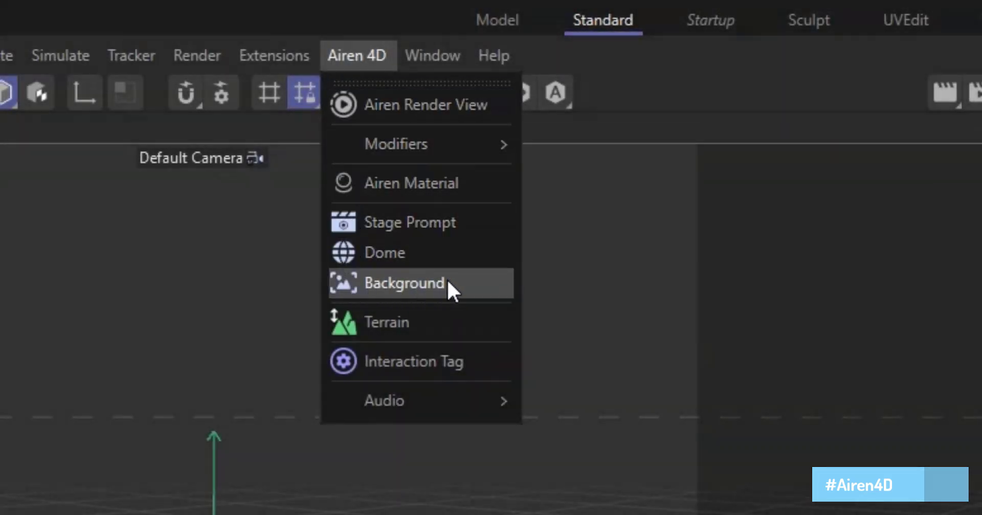
Step: Add an Airen Background generated as 'City road', then as Central Park
click(476, 281)
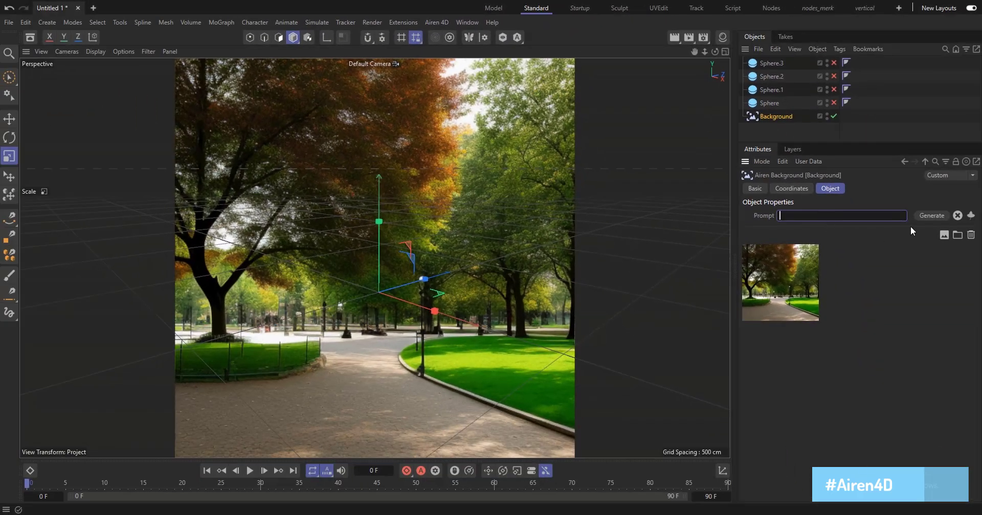
text(City road)
click(922, 218)
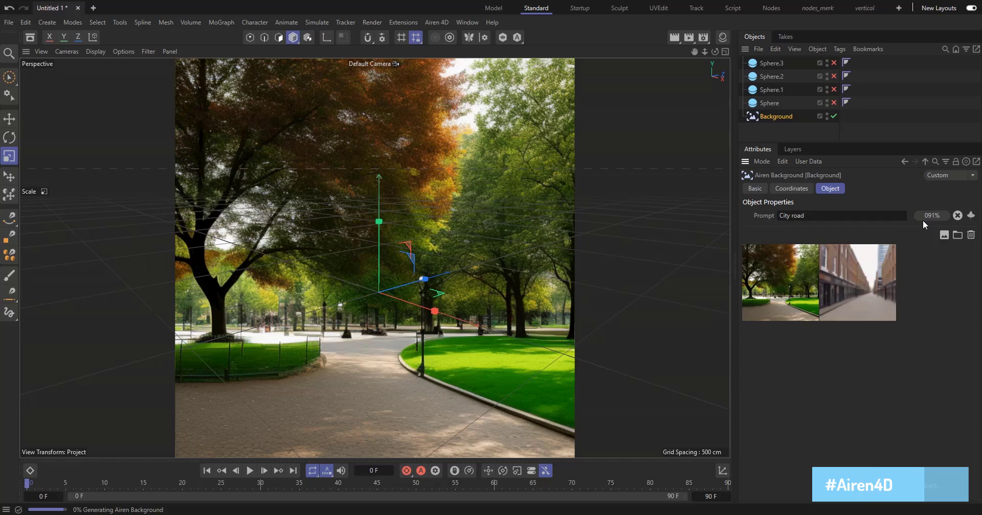
click(890, 216)
text(Central Park)
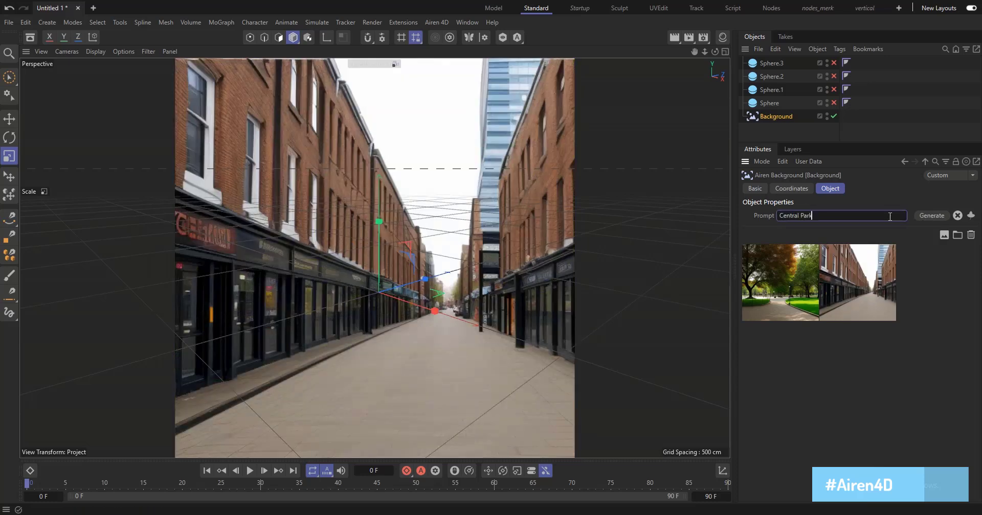
click(924, 218)
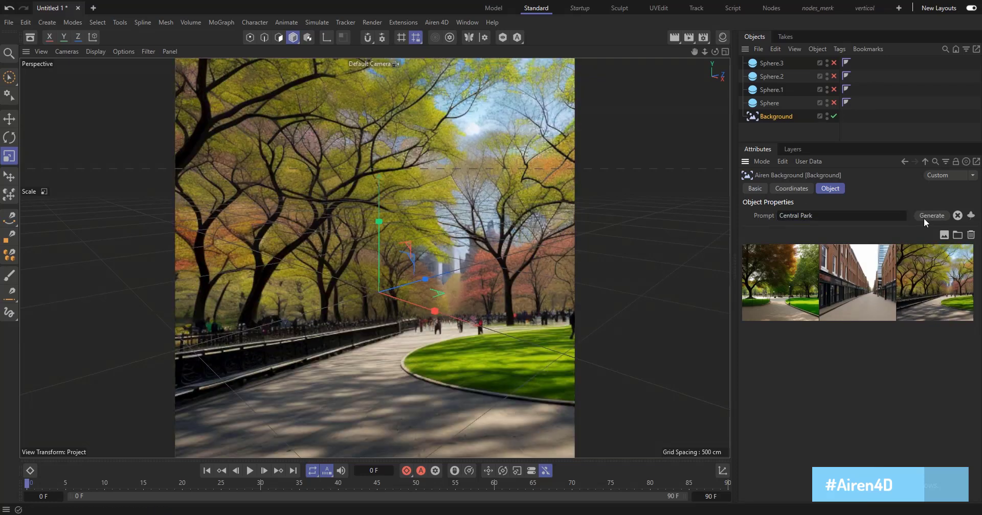
Step: Regenerate the background from a 'lake' prompt
click(886, 215)
text(lake)
click(923, 217)
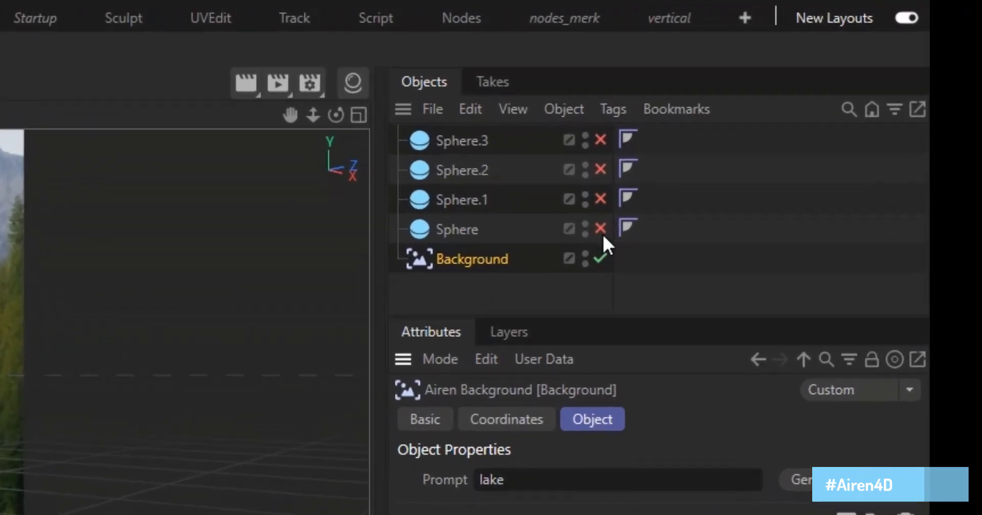
Step: Re-enable all four spheres and render them in Airen 4D as chrome spheres over the lake
mouse_move(601, 230)
mouse_down()
mouse_move(600, 169)
mouse_move(616, 131)
mouse_up()
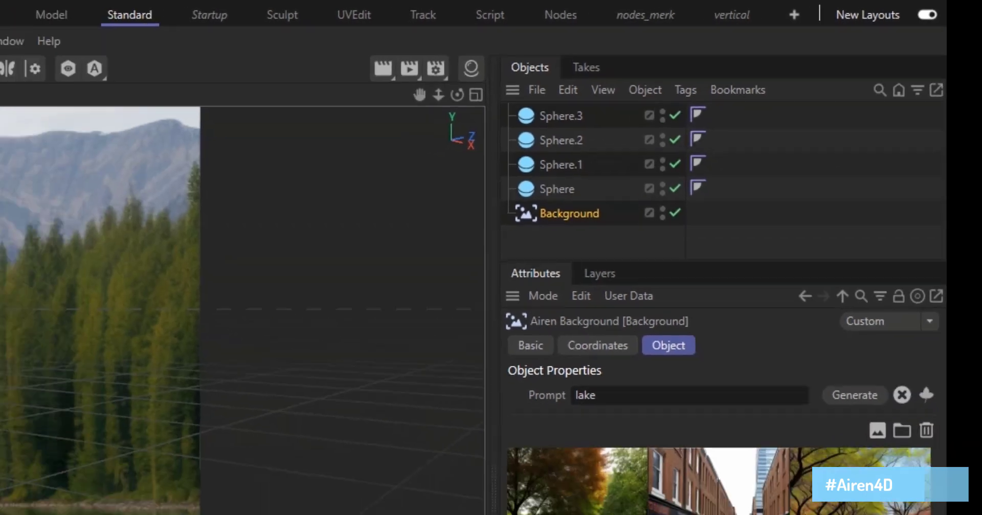
click(269, 146)
click(435, 23)
click(437, 42)
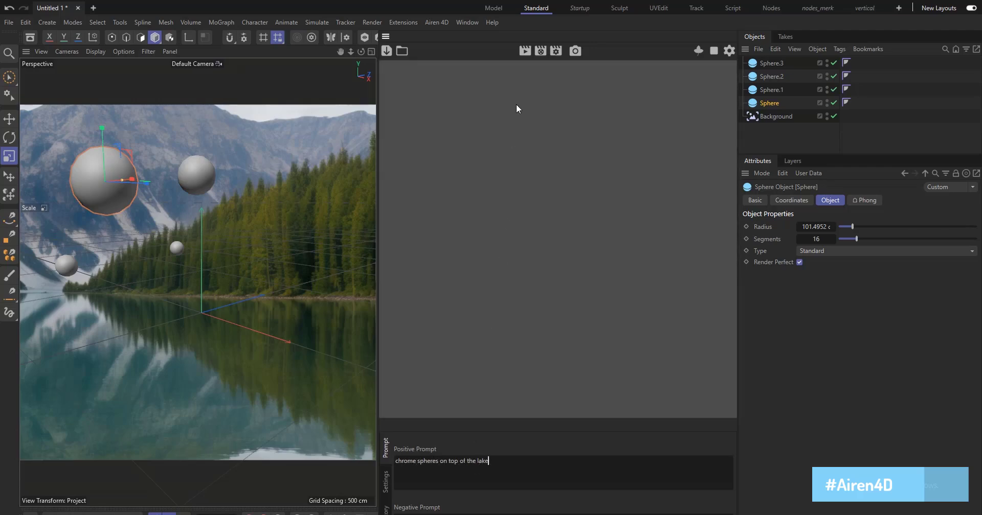
click(525, 51)
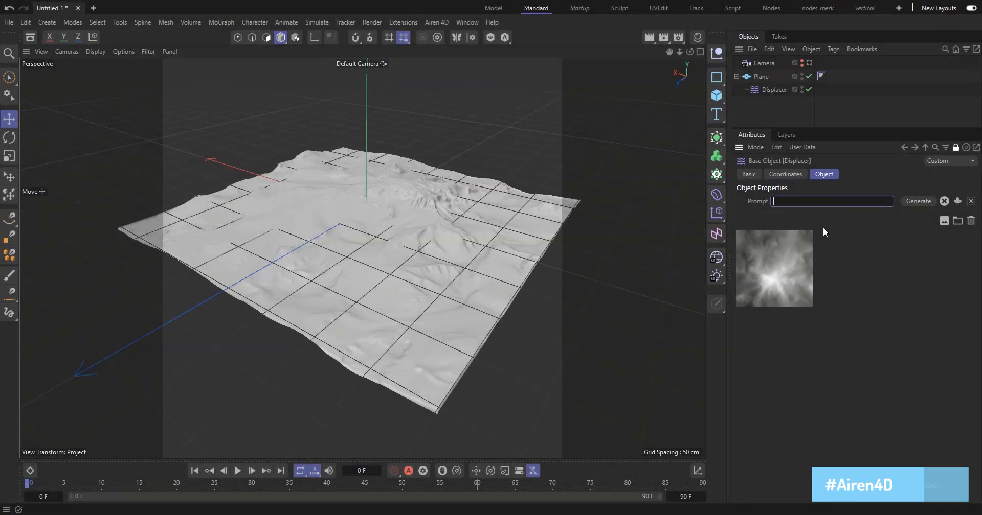
Step: Generate three height maps in the Displacer from the prompt 'crater on the moon'
text(crater on the moon)
click(916, 205)
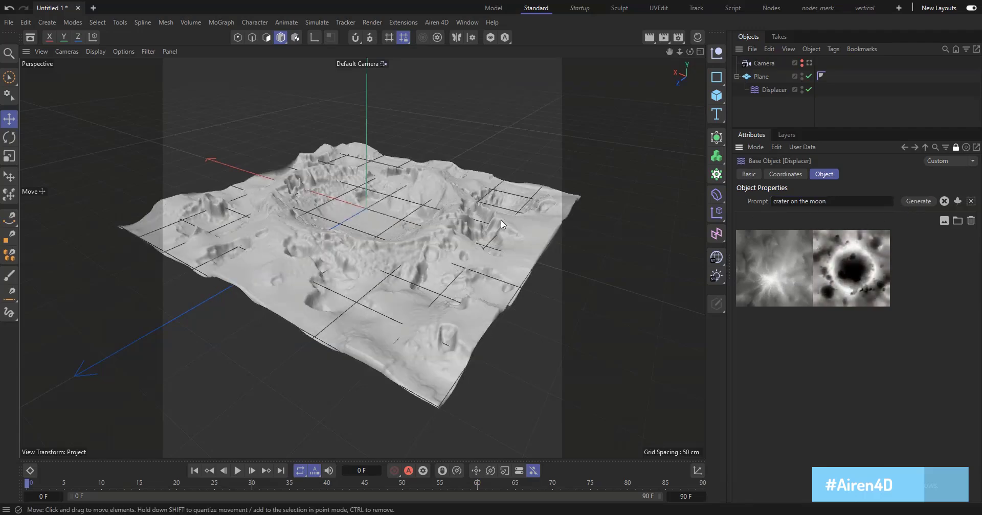
mouse_move(371, 187)
alt+mouse_down()
mouse_move(404, 187)
mouse_move(398, 279)
mouse_move(406, 187)
alt+mouse_up()
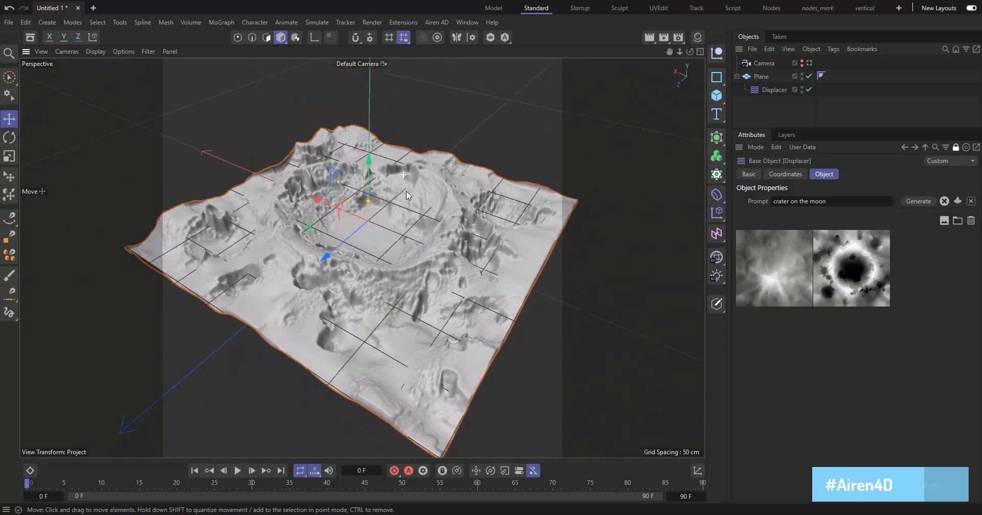
click(916, 204)
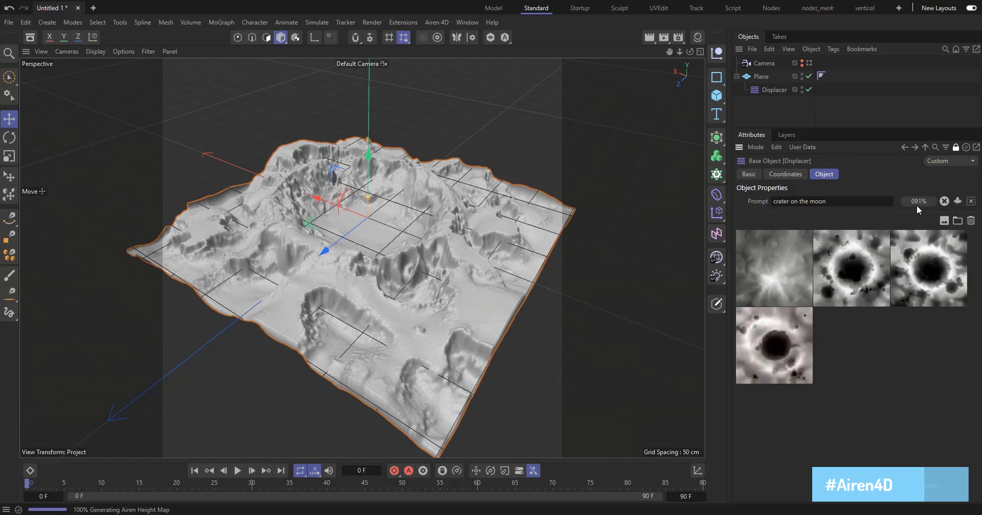
Step: Apply the first height map to the terrain and raise its displacement height
right_click(778, 255)
click(787, 262)
drag(368, 198, 364, 176)
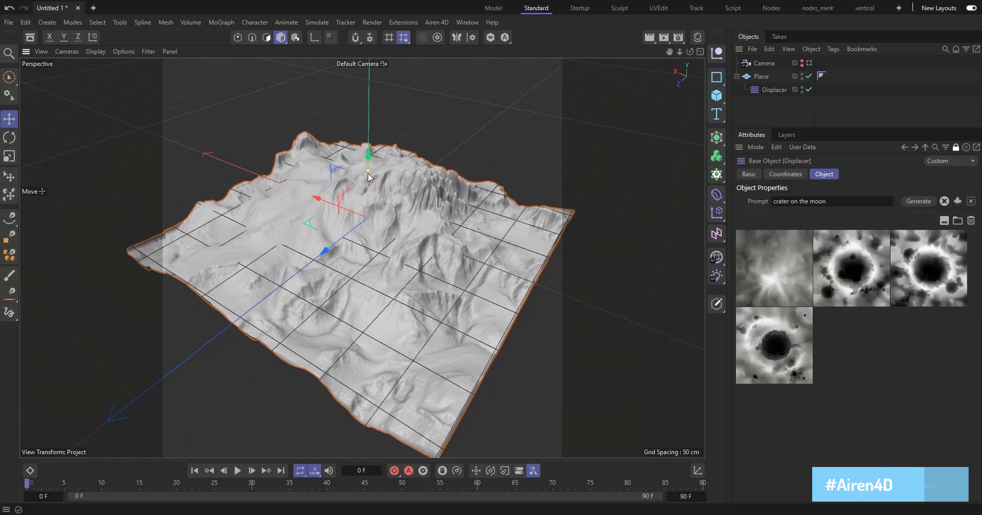
Step: Add an enlarged plane with a reflective water material to the scene
click(716, 96)
click(735, 130)
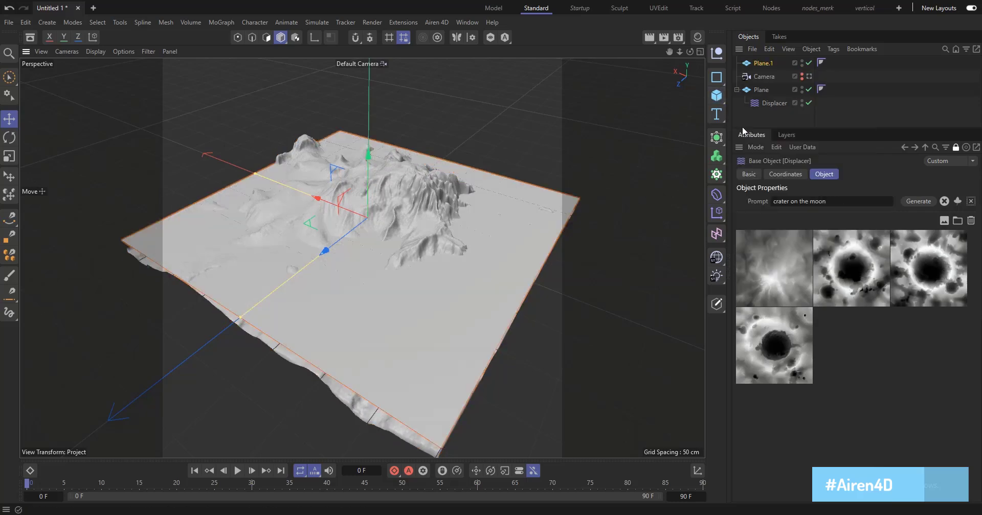
key(t)
drag(600, 200, 470, 235)
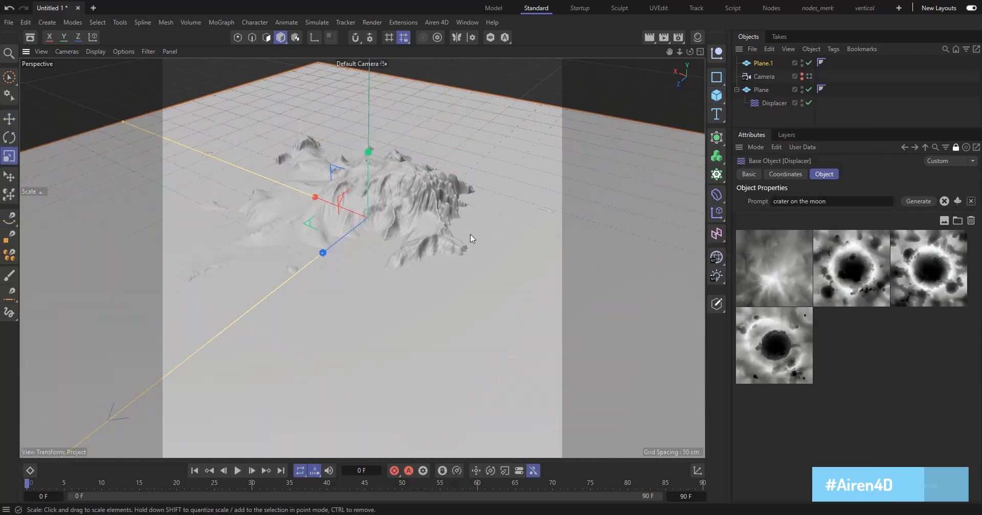
click(691, 38)
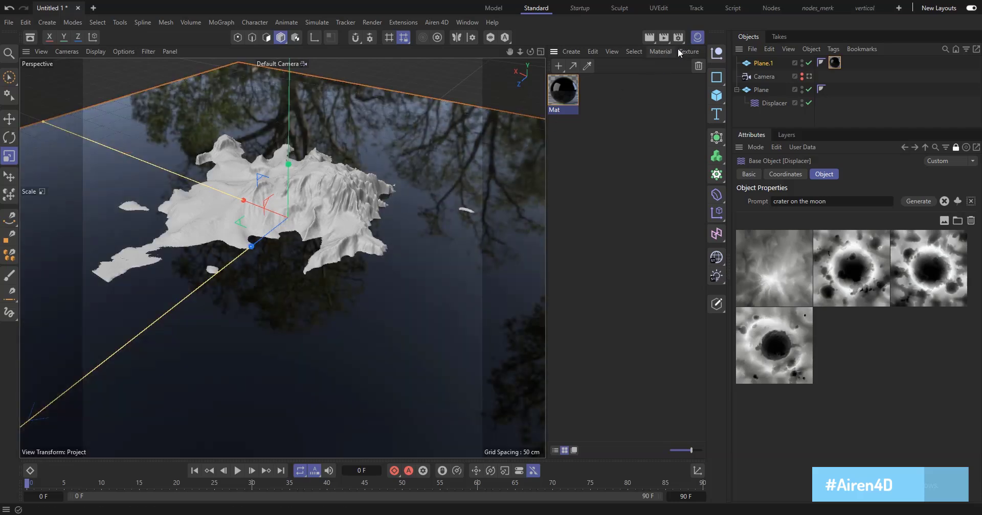
click(698, 38)
Step: In the camera view, stretch the terrain taller, raise the water plane, and render with Airen
click(809, 77)
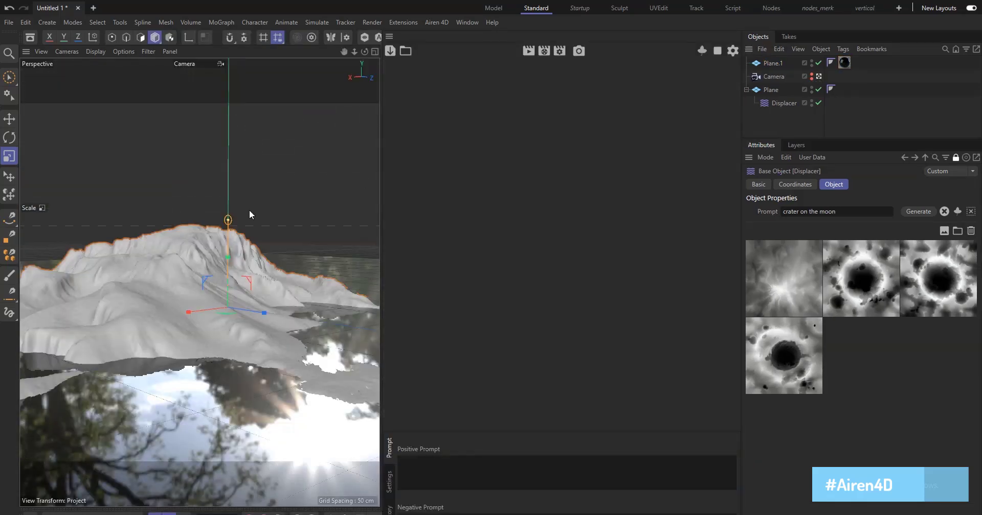
drag(228, 220, 235, 115)
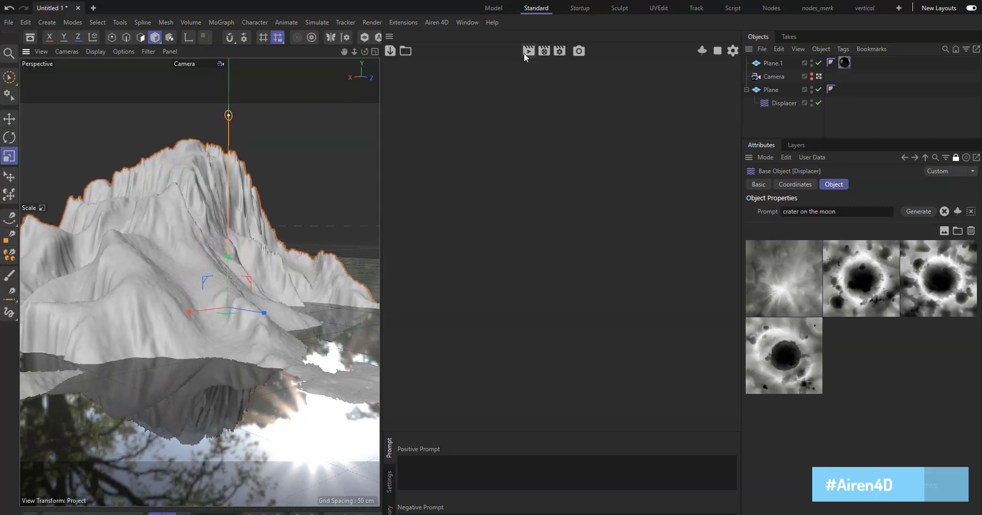
click(527, 52)
click(207, 372)
key(e)
drag(226, 333, 237, 272)
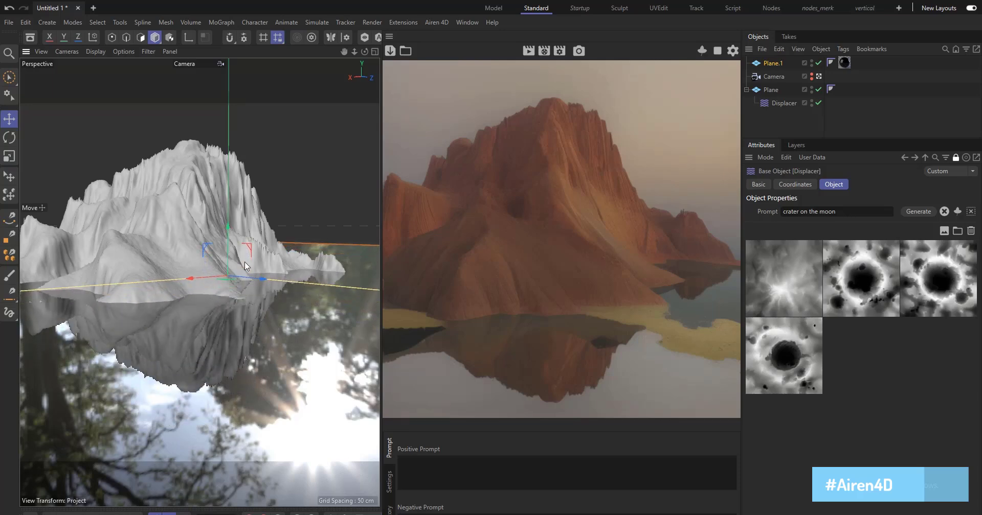
click(528, 52)
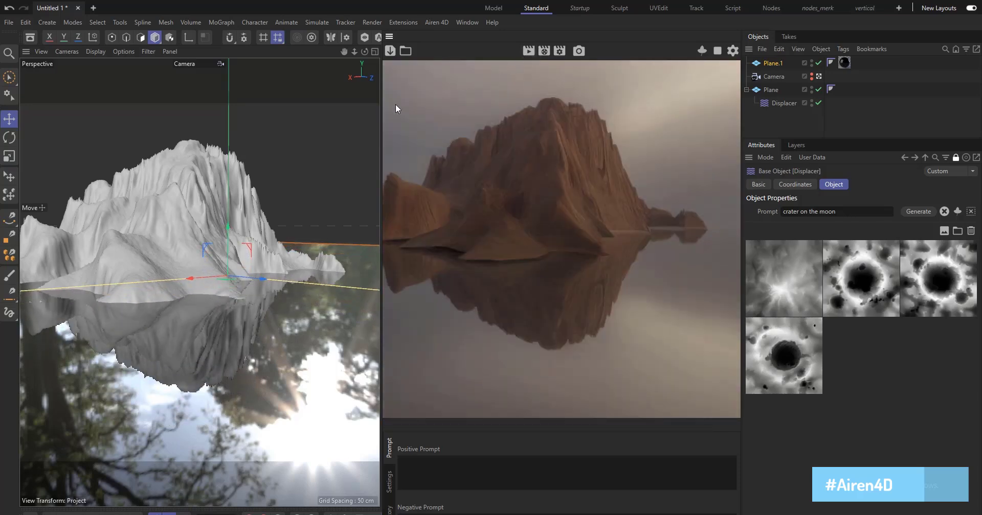
Step: Raise the mountain, place a sphere moon in the sky, and render it
drag(231, 120, 241, 94)
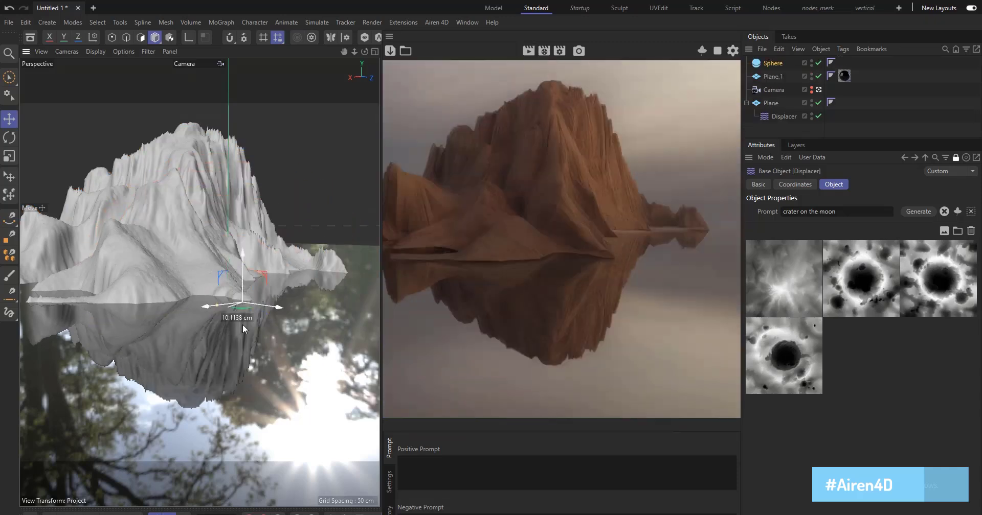
mouse_move(230, 327)
mouse_down()
mouse_move(318, 183)
mouse_move(317, 192)
mouse_up()
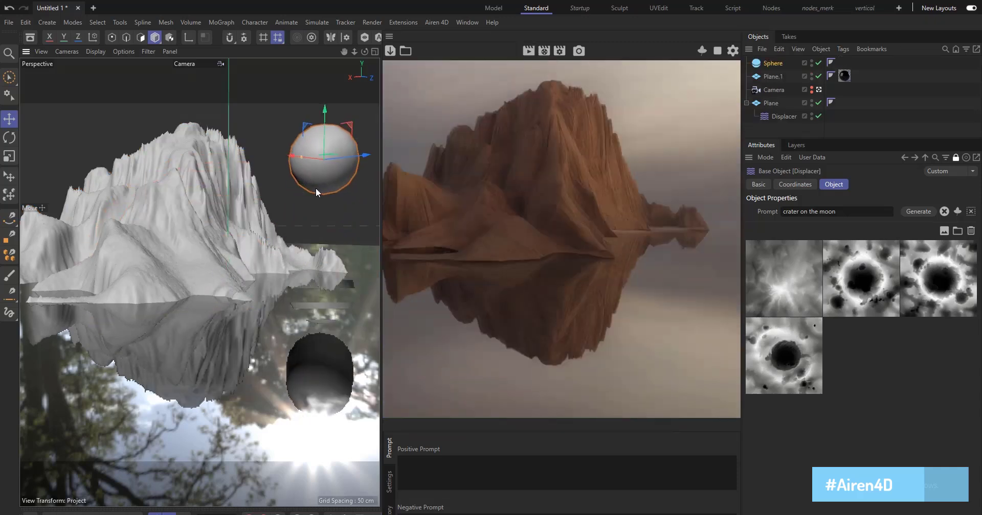
click(528, 51)
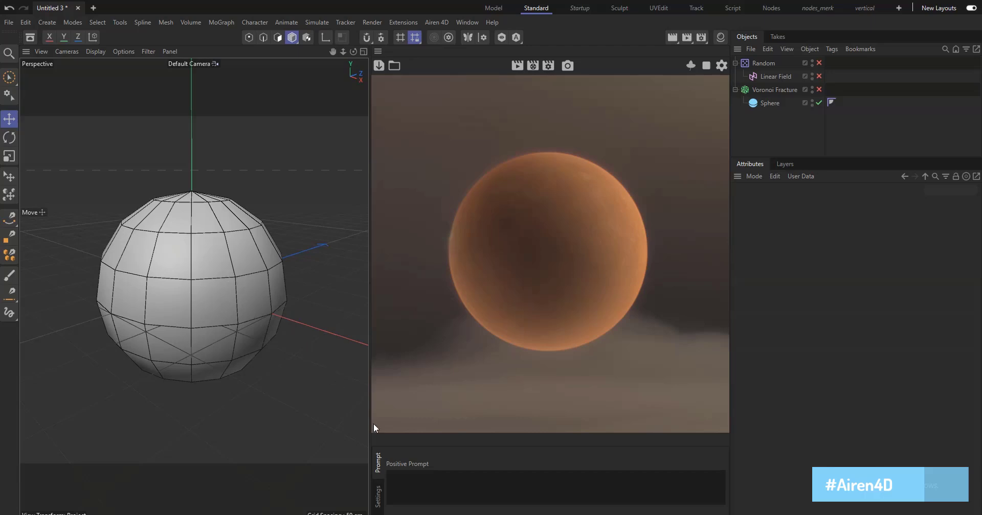
Step: Render the sphere with the positive prompt 'Apple'
click(416, 479)
text(Apple)
click(520, 65)
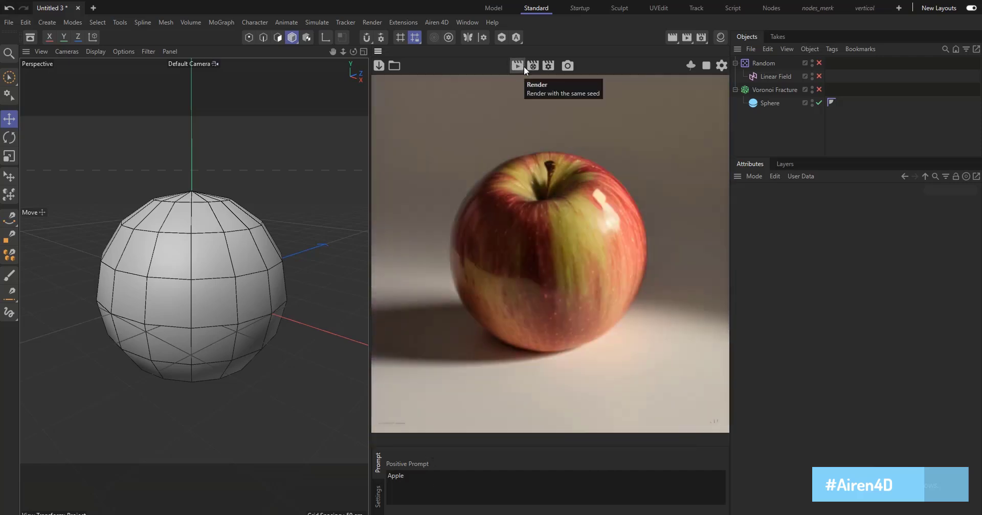
Step: Enable Voronoi Fracture and its fields, sweep the Linear Field across the sphere, and render a sliced apple
click(818, 90)
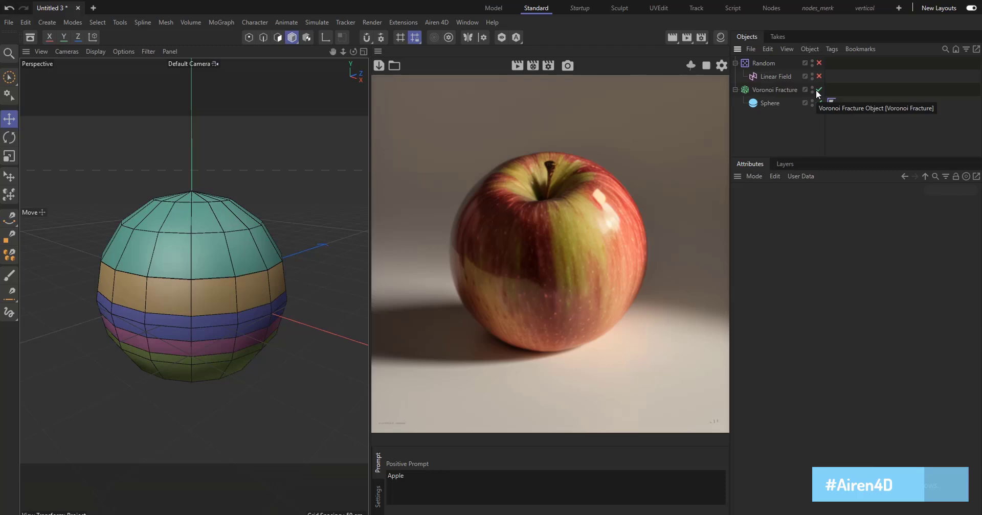
click(819, 63)
click(790, 75)
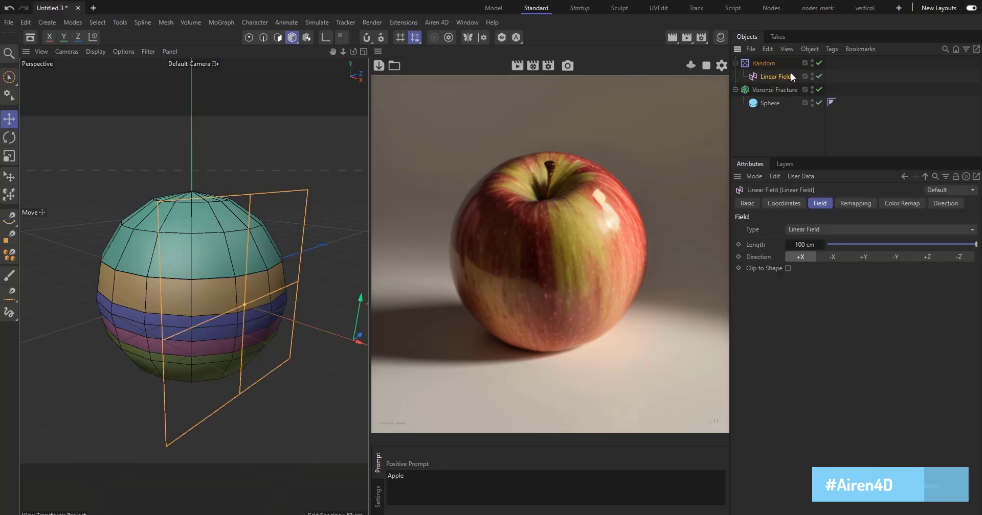
mouse_move(364, 344)
mouse_down()
mouse_move(143, 273)
mouse_move(142, 238)
mouse_up()
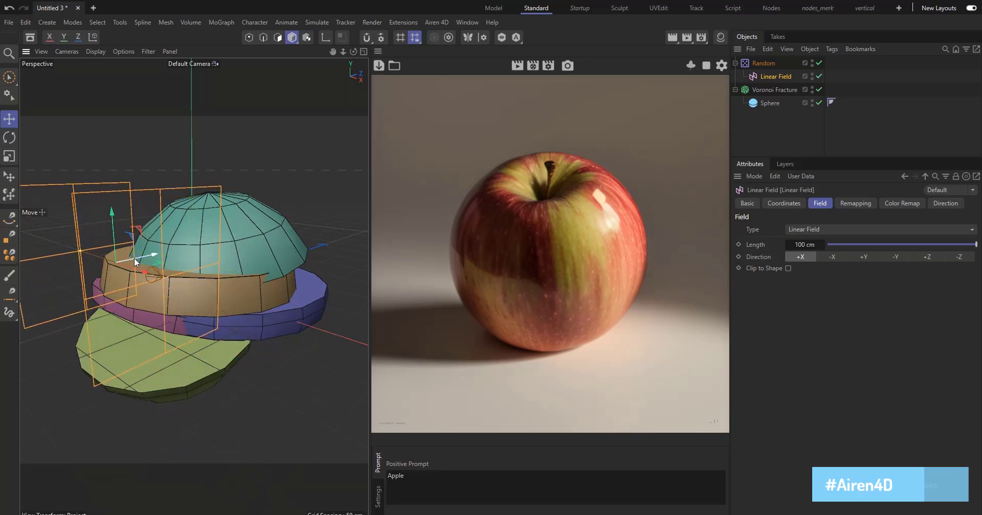
click(514, 67)
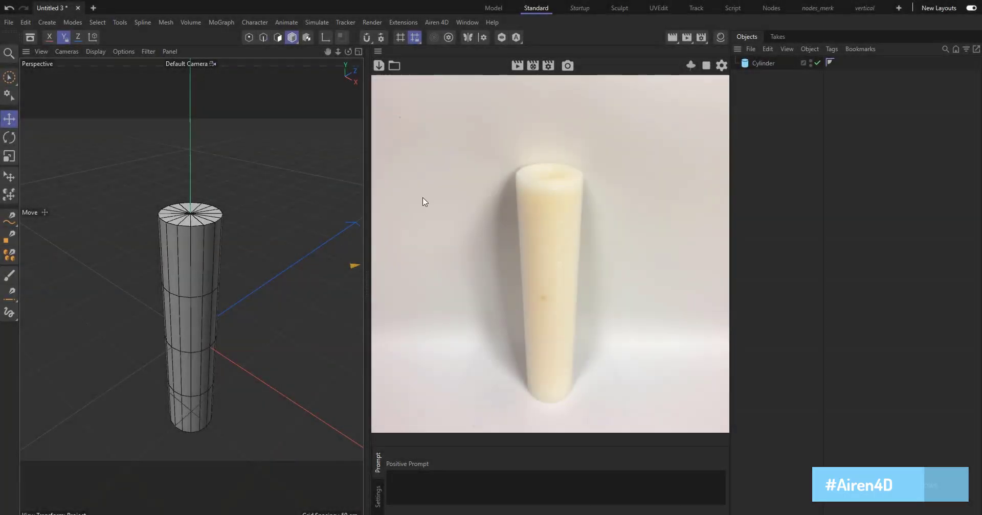
Step: Sketch a smoke wisp rising from the cylinder top and render it as a candle
click(9, 219)
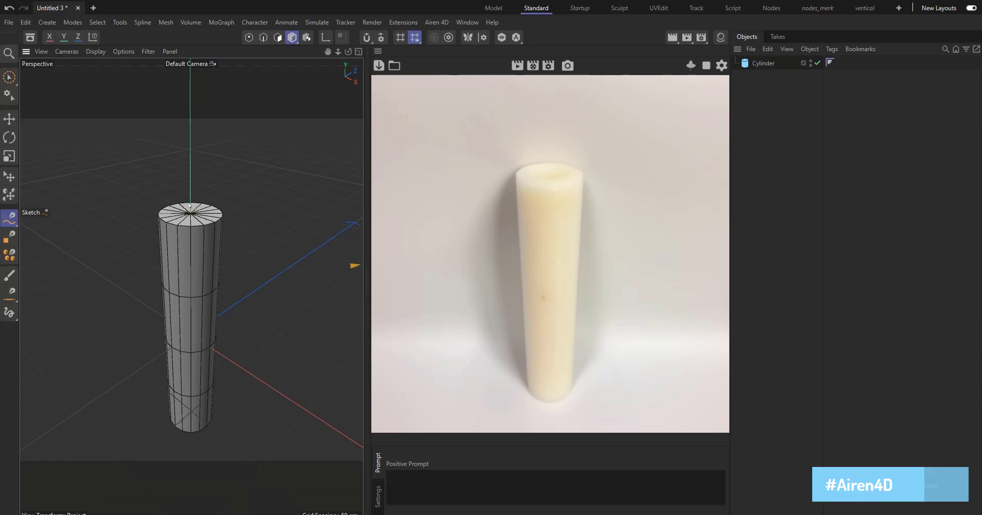
drag(190, 204, 257, 126)
click(516, 66)
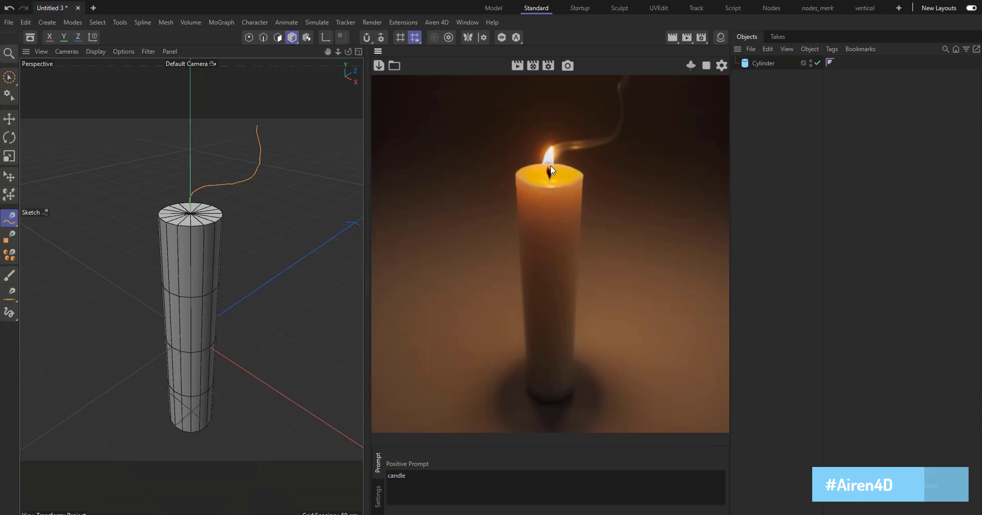